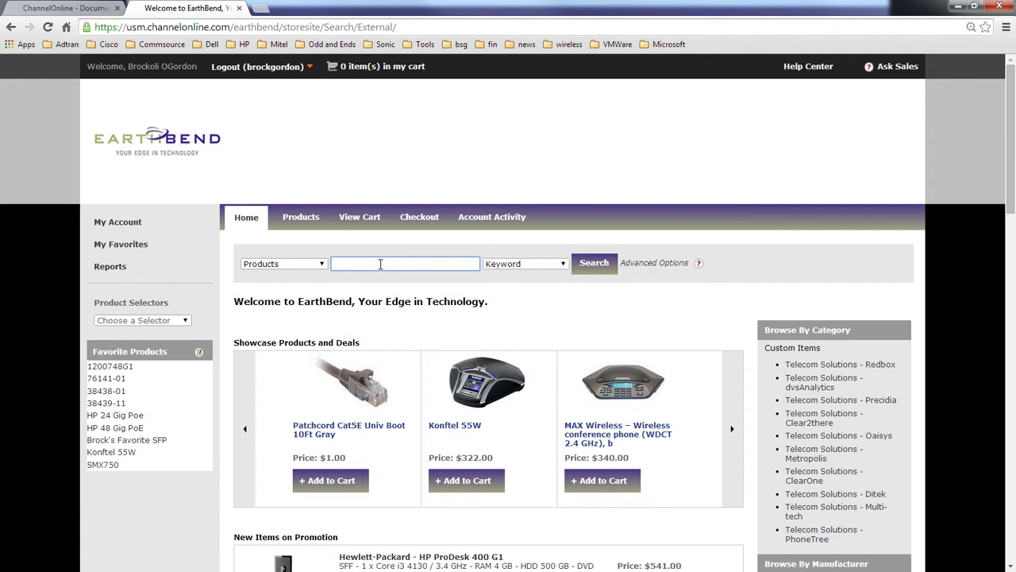
# Step: Search the account activity's quotes and orders for "Abc"
pyautogui.click(487, 222)
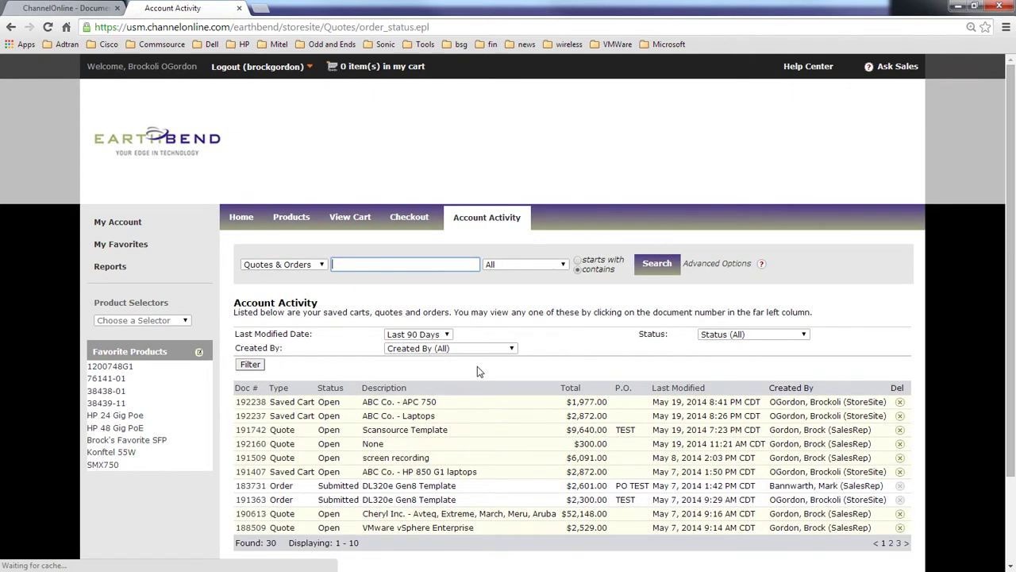
pyautogui.scroll(-2, 477, 366)
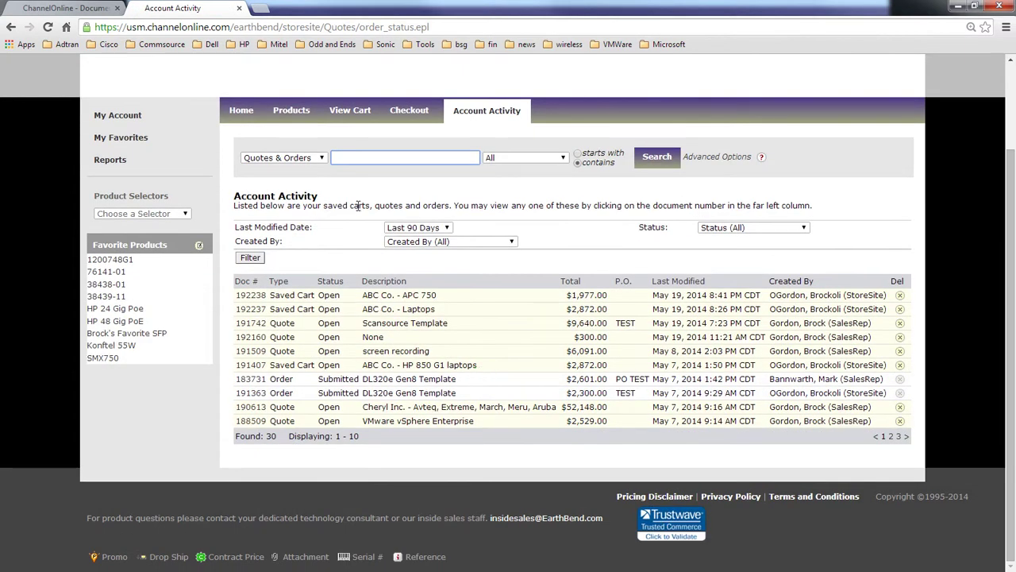
pyautogui.click(354, 158)
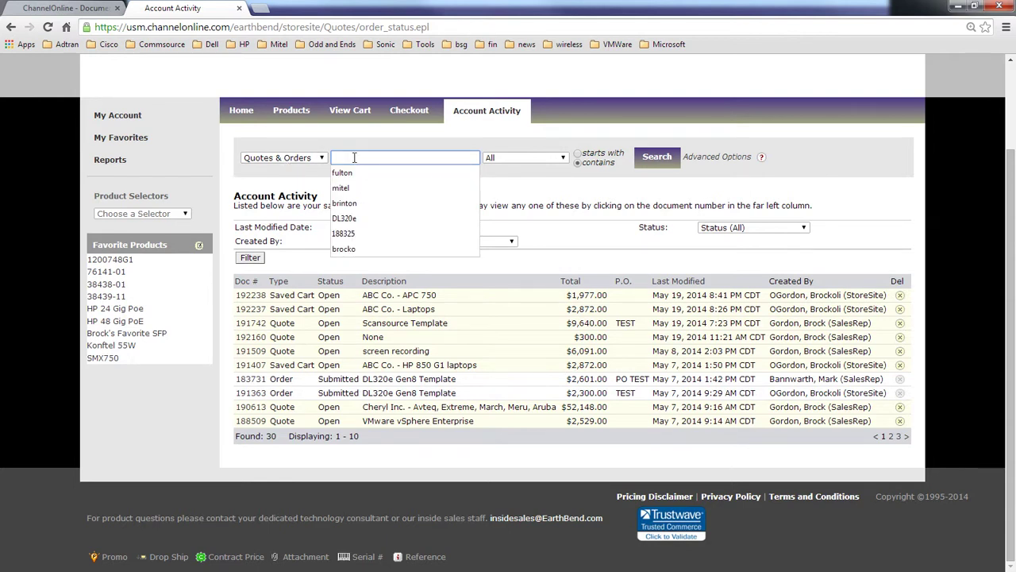
pyautogui.write('Abc')
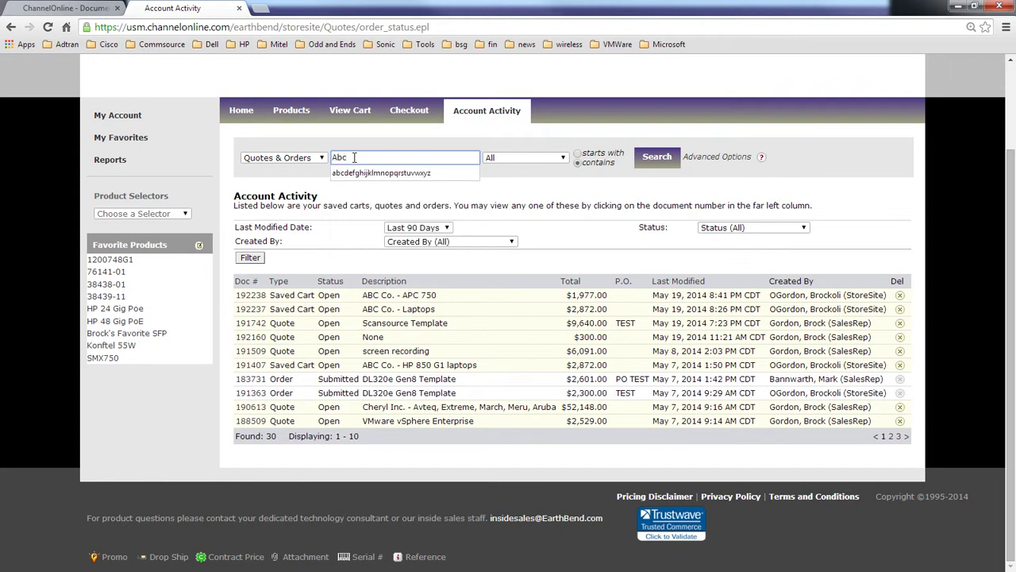
pyautogui.press('Return')
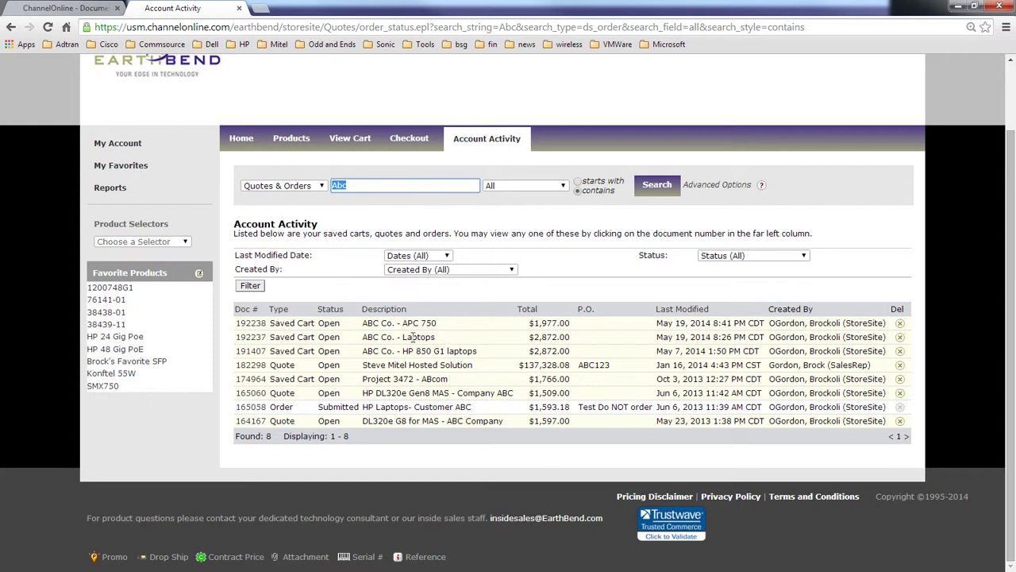
# Step: Open the saved cart "ABC Co. - Laptops" and review its header details, laptop line items and totals
pyautogui.click(254, 339)
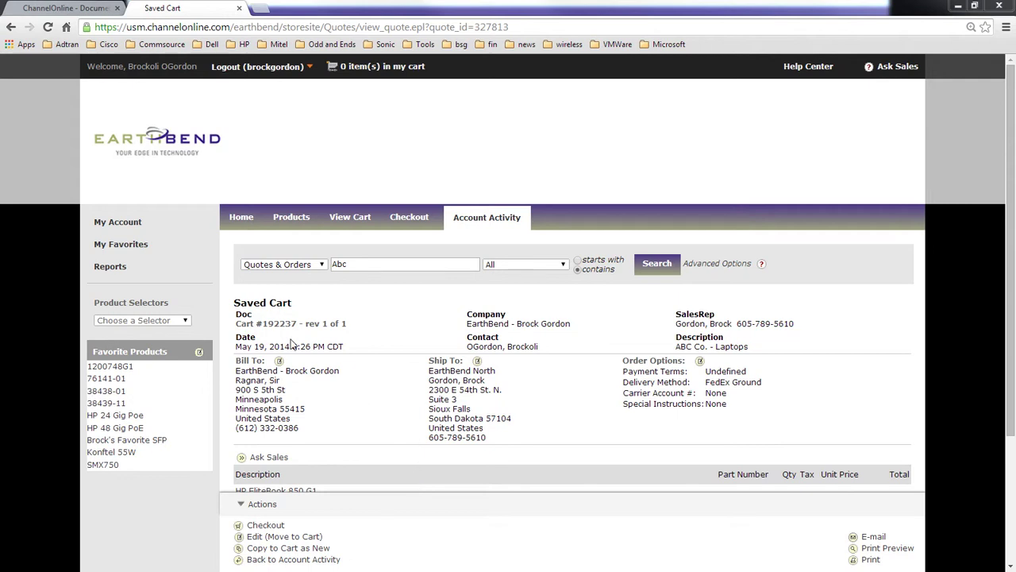
pyautogui.doubleClick(293, 311)
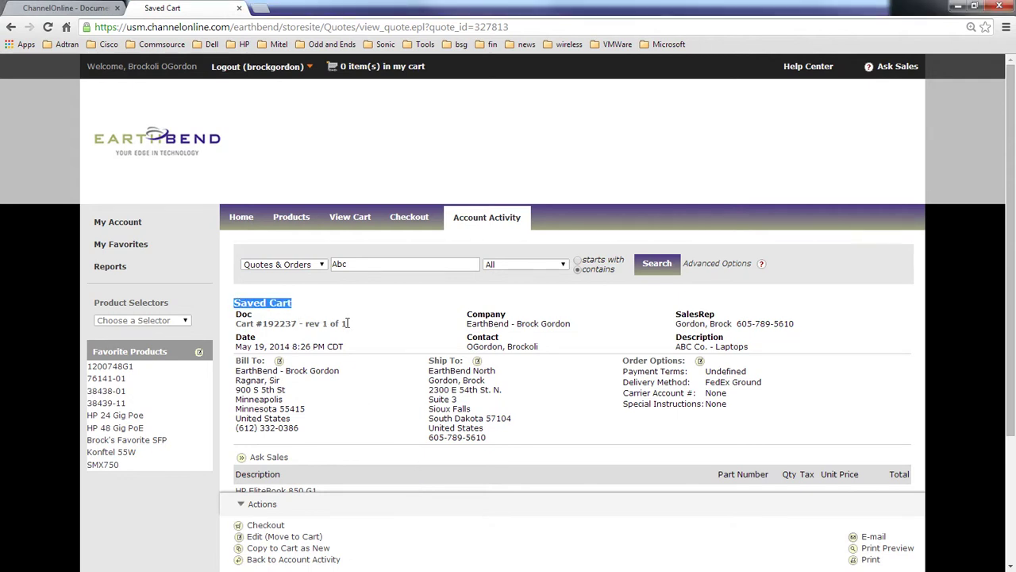
pyautogui.click(386, 326)
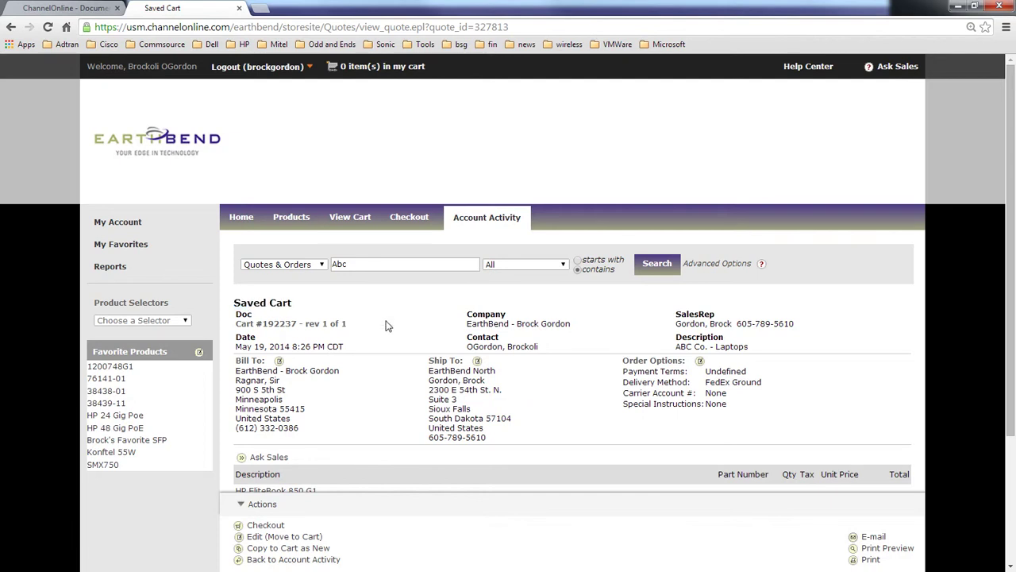
pyautogui.scroll(-3, 386, 326)
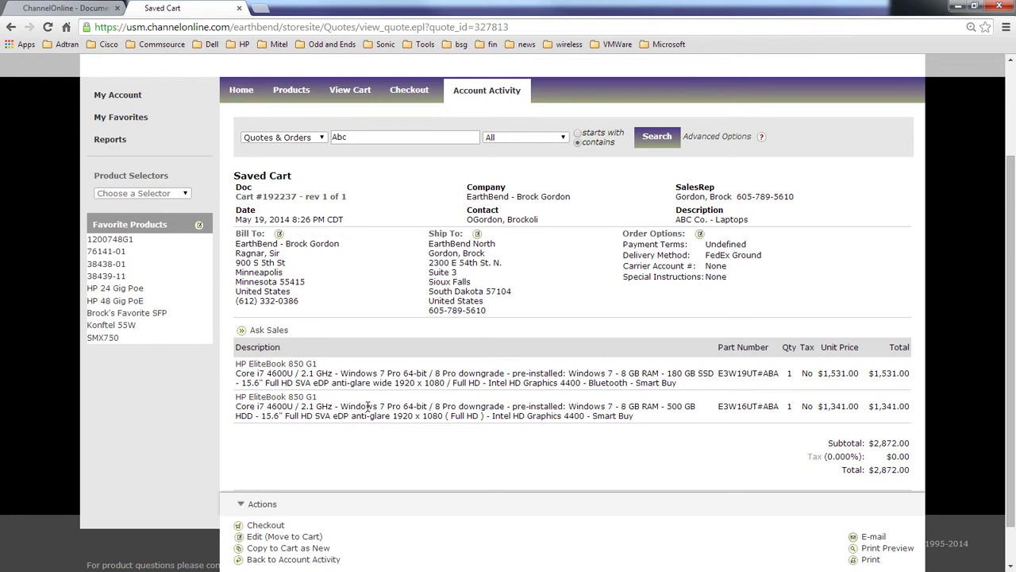
pyautogui.scroll(-1, 368, 406)
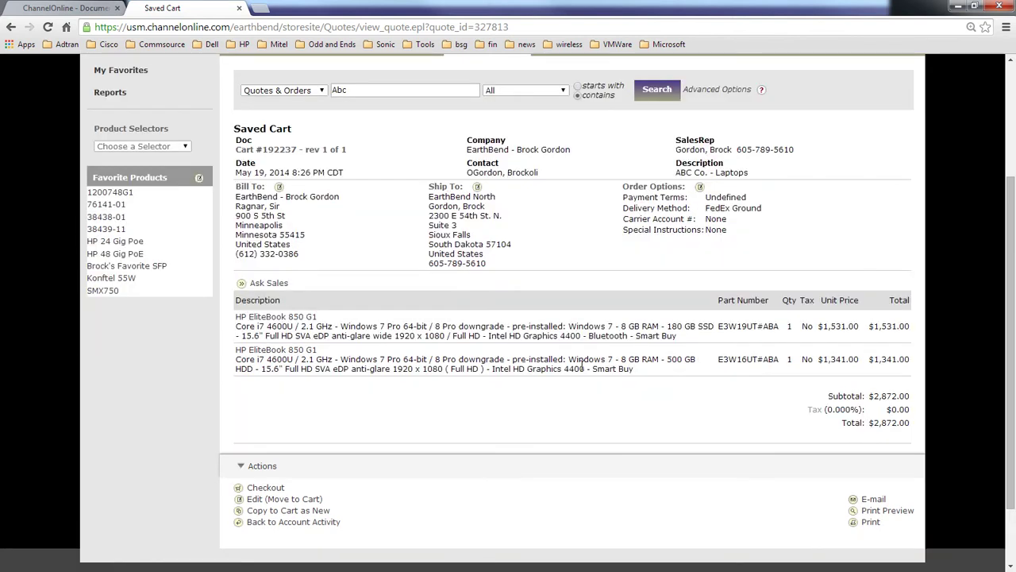
pyautogui.moveTo(666, 326); pyautogui.dragTo(672, 360)
pyautogui.click(539, 404)
pyautogui.scroll(-1, 539, 405)
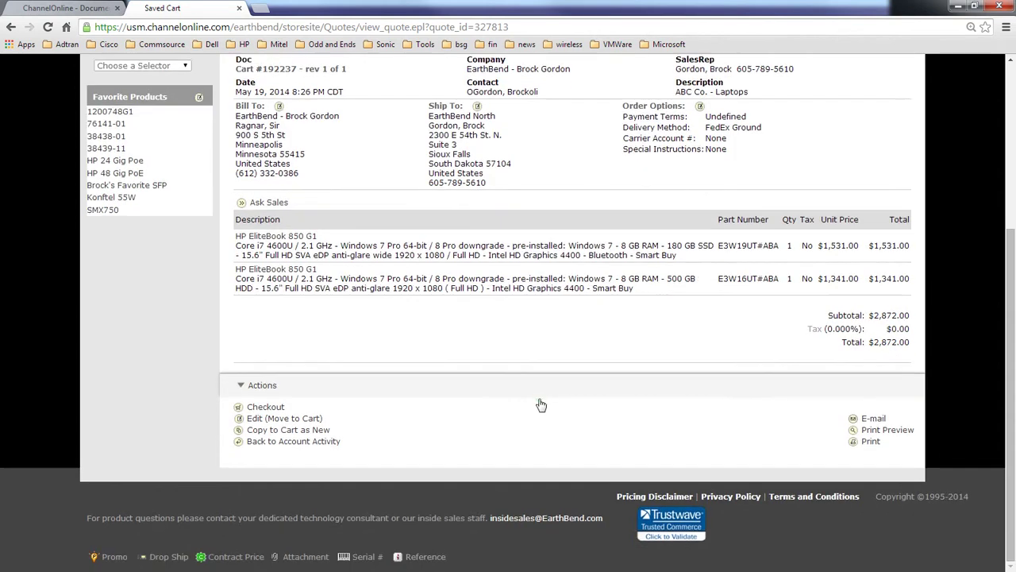
# Step: Move the saved cart into the editable shopping cart and delete the HP EliteBook 850 G1 with the 500 GB HDD
pyautogui.click(265, 424)
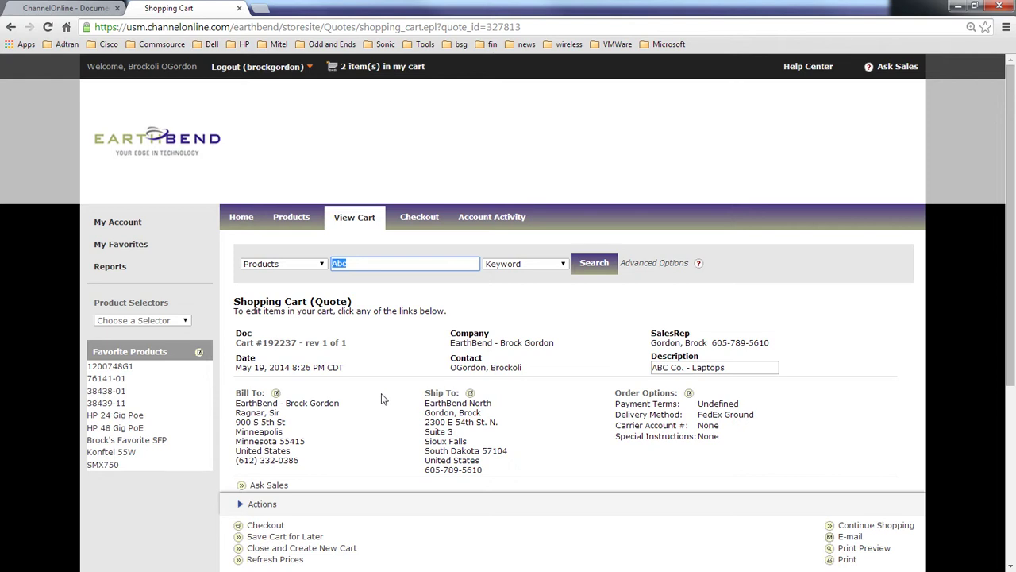
pyautogui.scroll(-2, 382, 395)
pyautogui.click(386, 277)
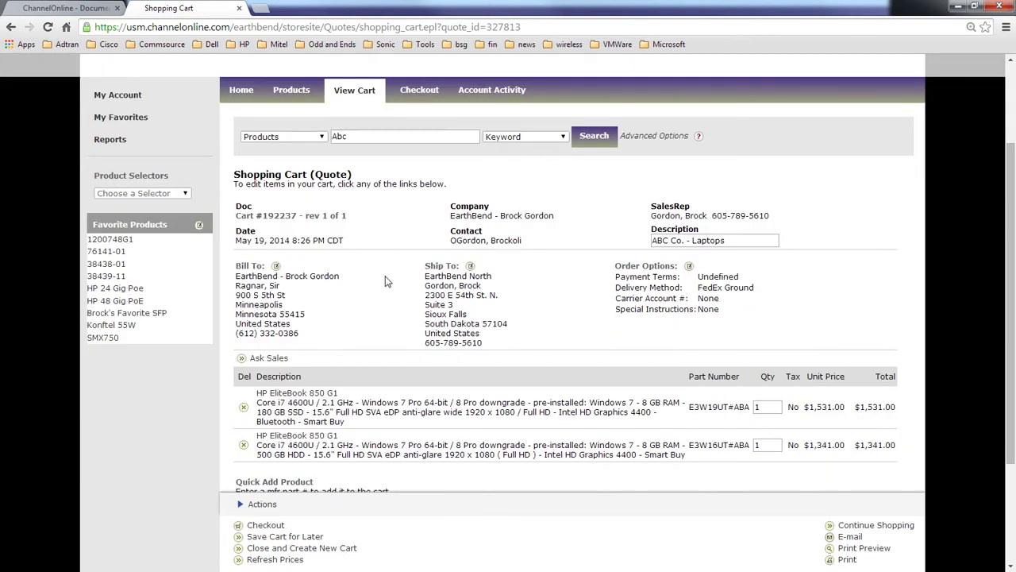
pyautogui.scroll(-1, 386, 281)
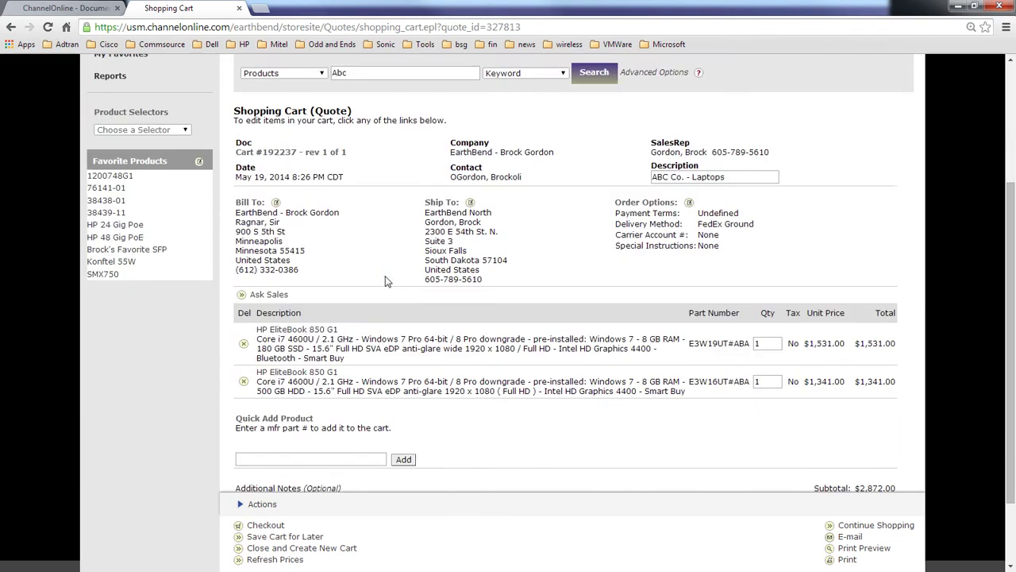
pyautogui.scroll(-1, 386, 281)
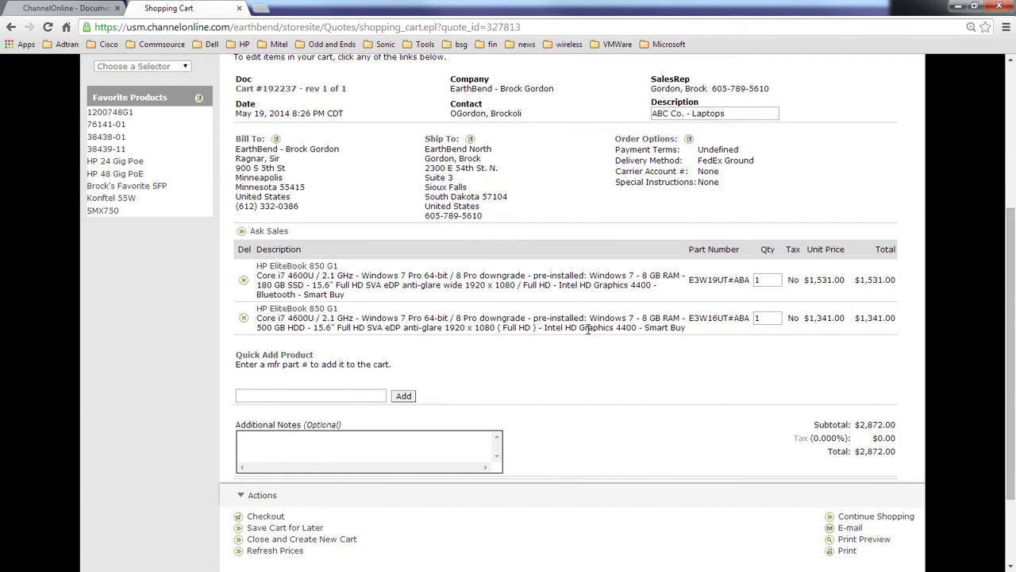
pyautogui.click(244, 319)
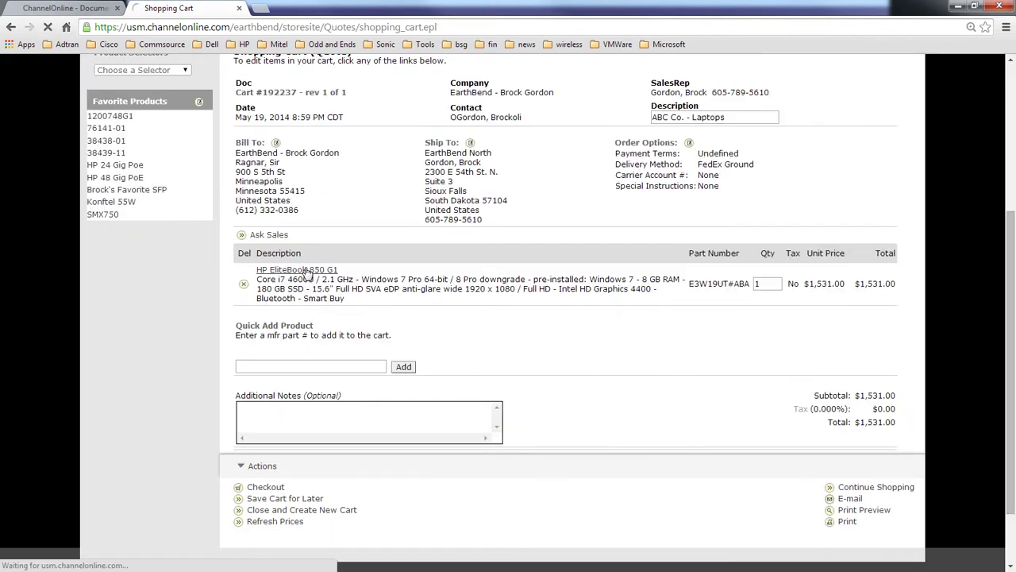
# Step: View the product page of the remaining HP EliteBook 850 G1 and return to the shopping cart
pyautogui.click(307, 267)
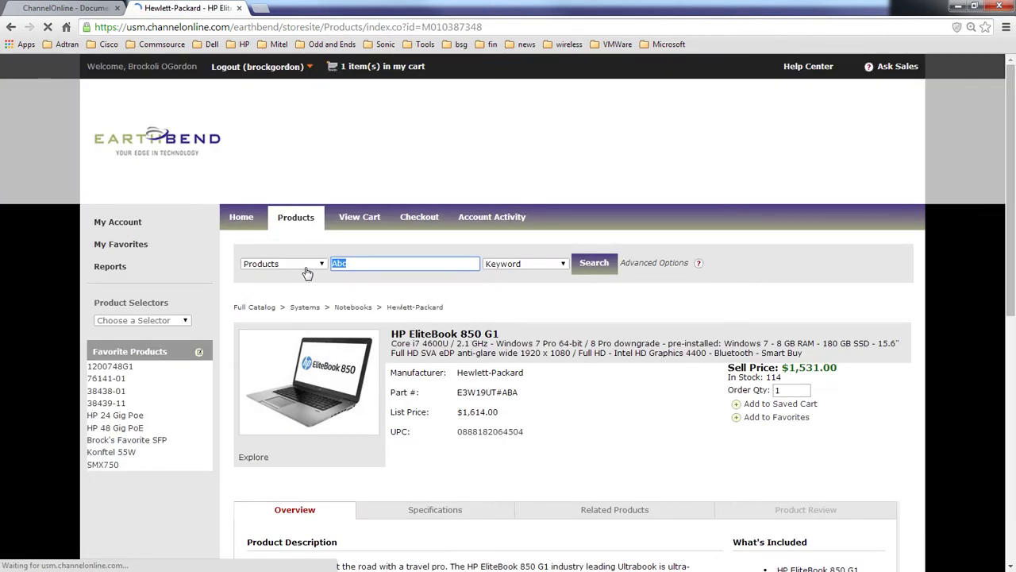
pyautogui.scroll(-2, 581, 318)
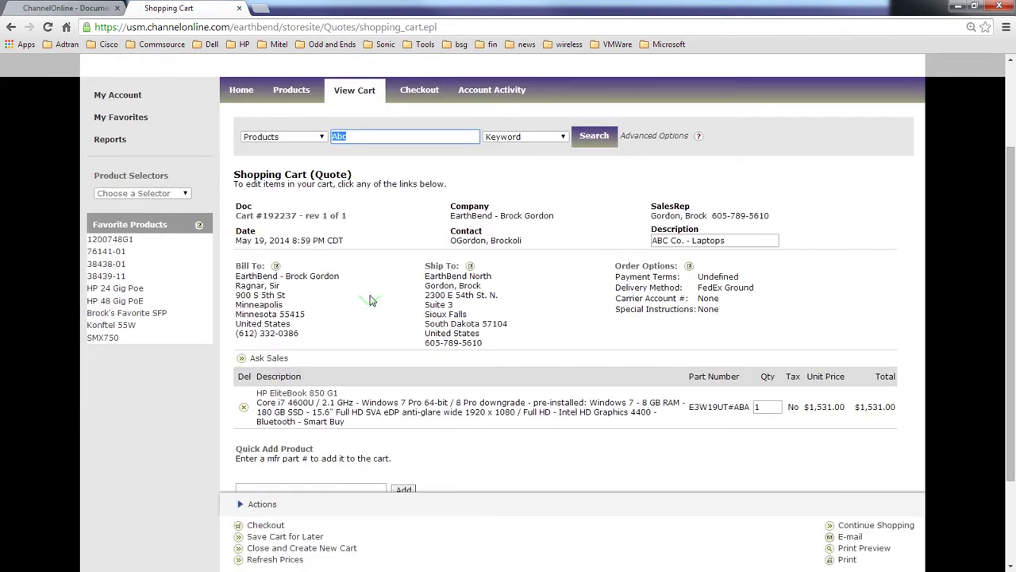
# Step: Set the quantity of the HP EliteBook 850 G1 with the 180 GB SSD to 2 and update the cart
pyautogui.scroll(-3, 369, 299)
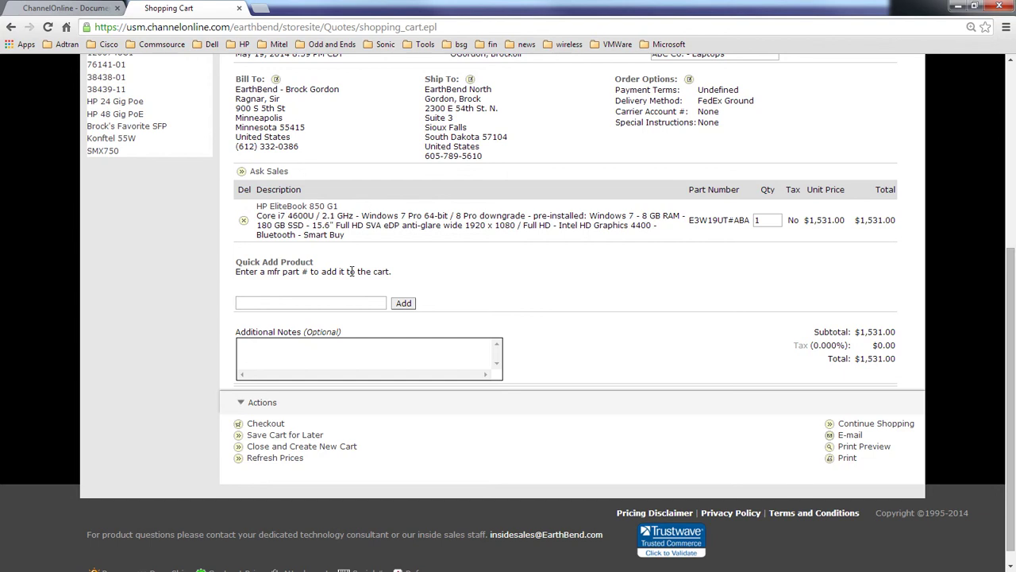
pyautogui.doubleClick(757, 220)
pyautogui.write('2')
pyautogui.click(618, 295)
pyautogui.scroll(-1, 618, 294)
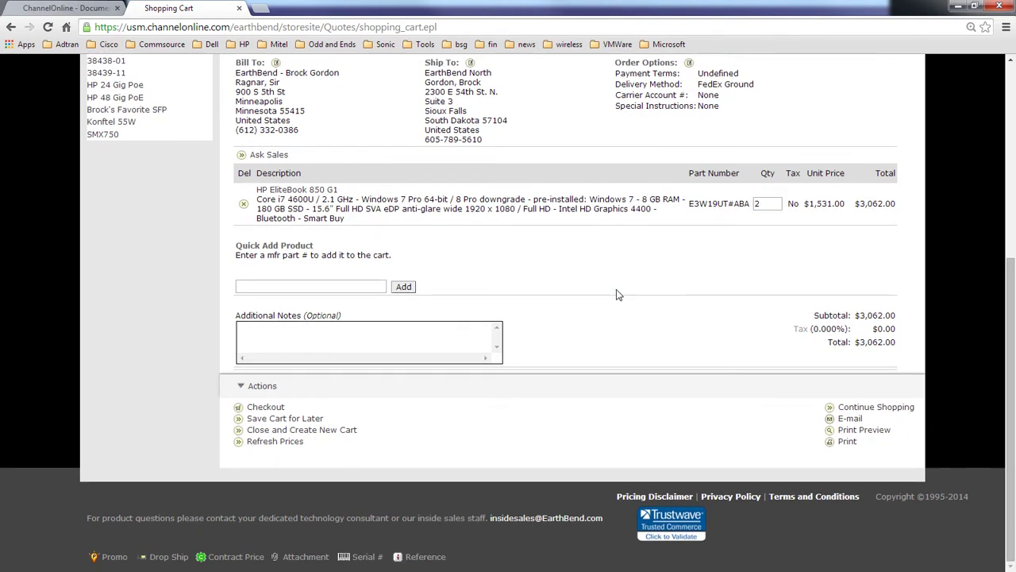
# Step: Start the checkout and review the billing and shipping information, including the list of saved shipping addresses
pyautogui.click(265, 407)
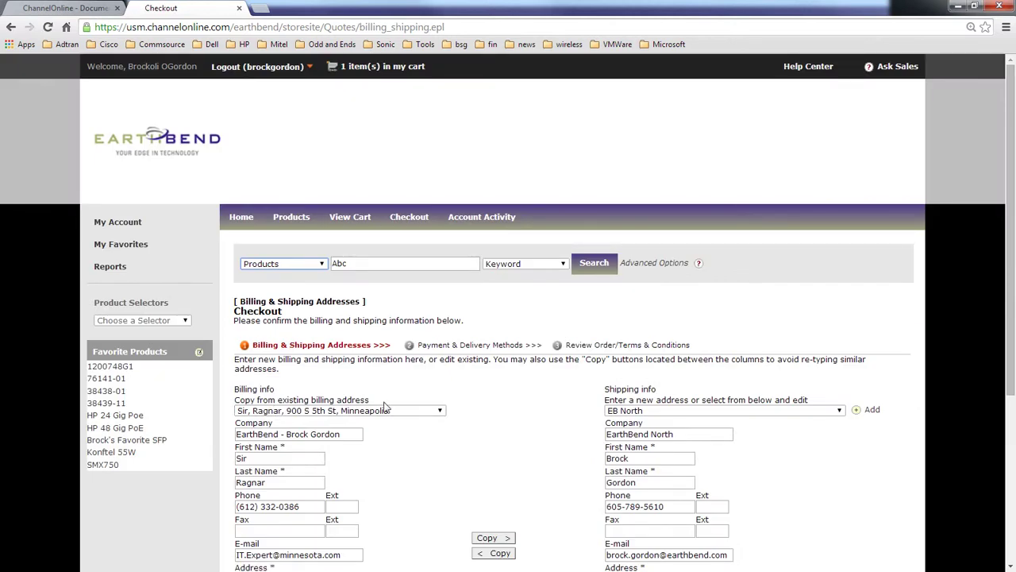
pyautogui.scroll(-3, 493, 414)
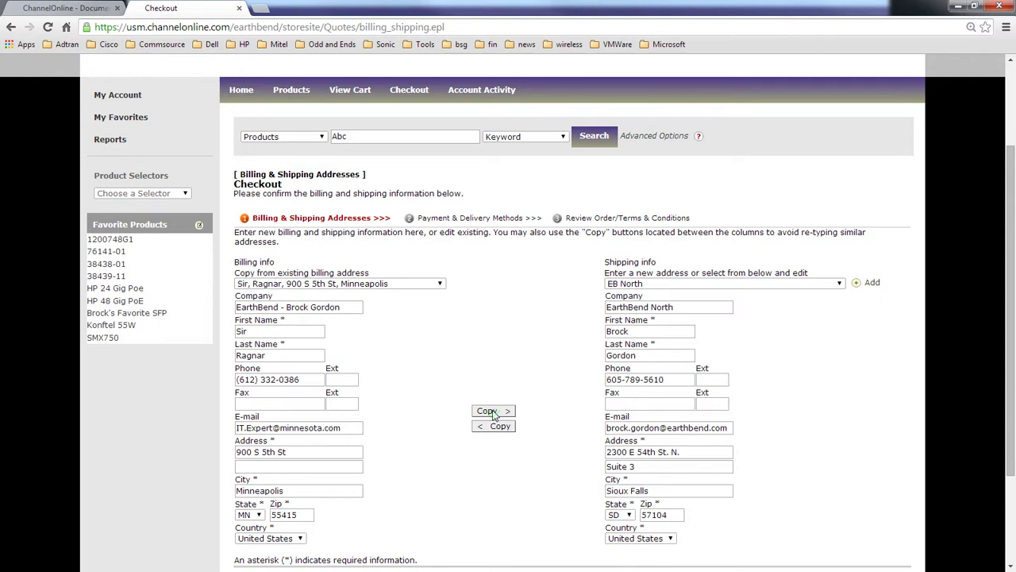
pyautogui.scroll(-2, 493, 415)
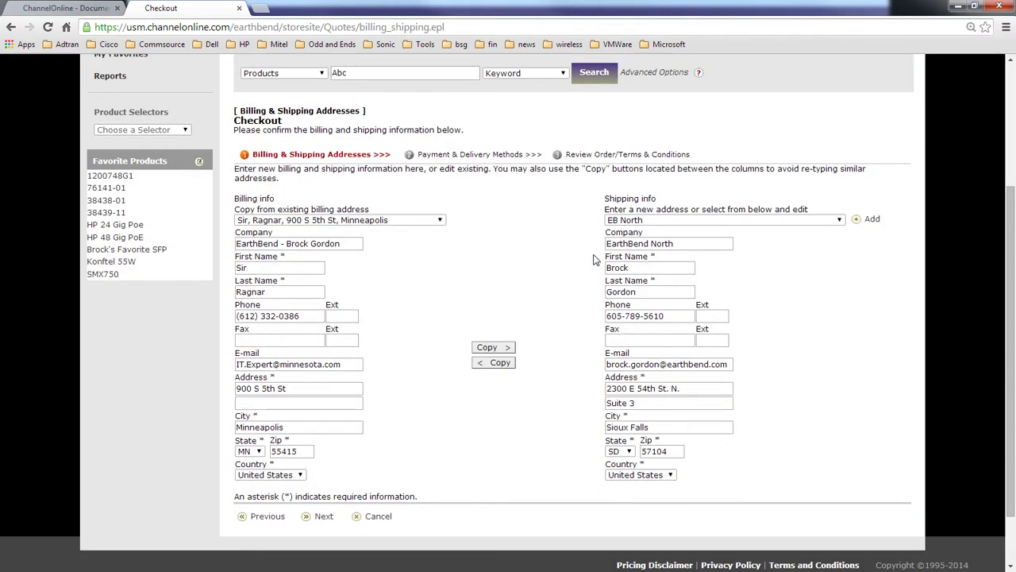
pyautogui.scroll(3, 147, 163)
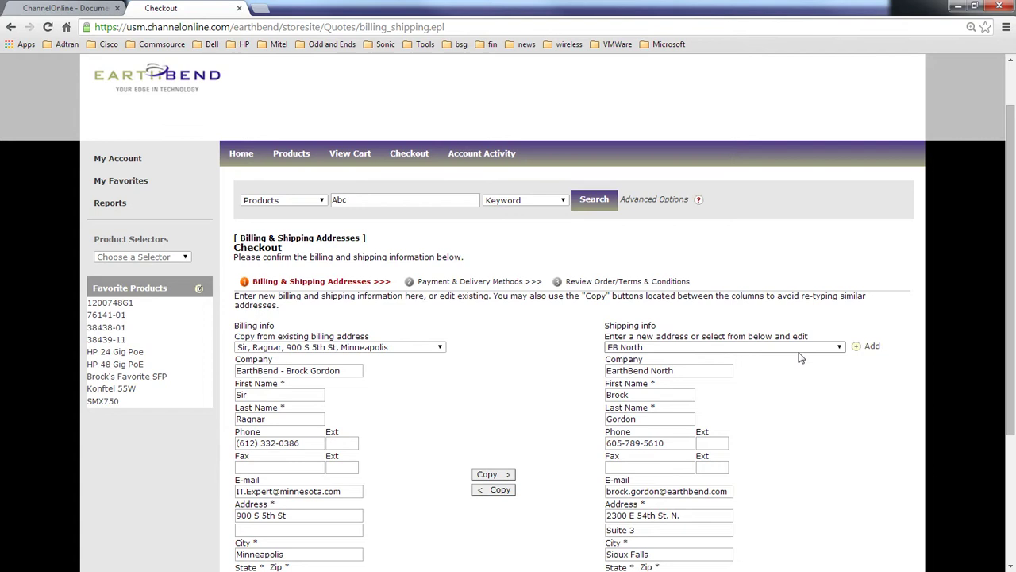
pyautogui.click(690, 352)
pyautogui.click(513, 372)
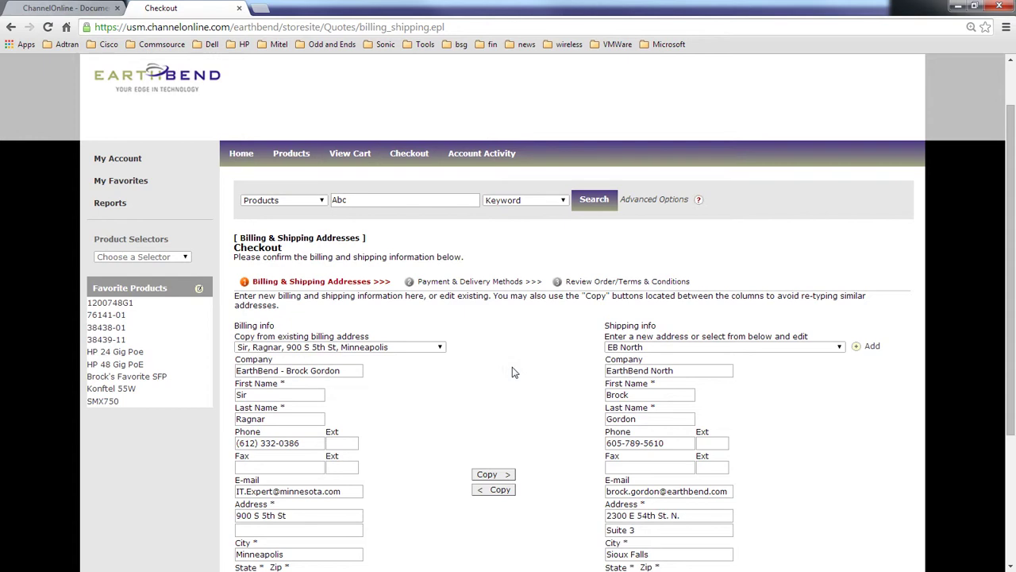
pyautogui.scroll(-3, 513, 372)
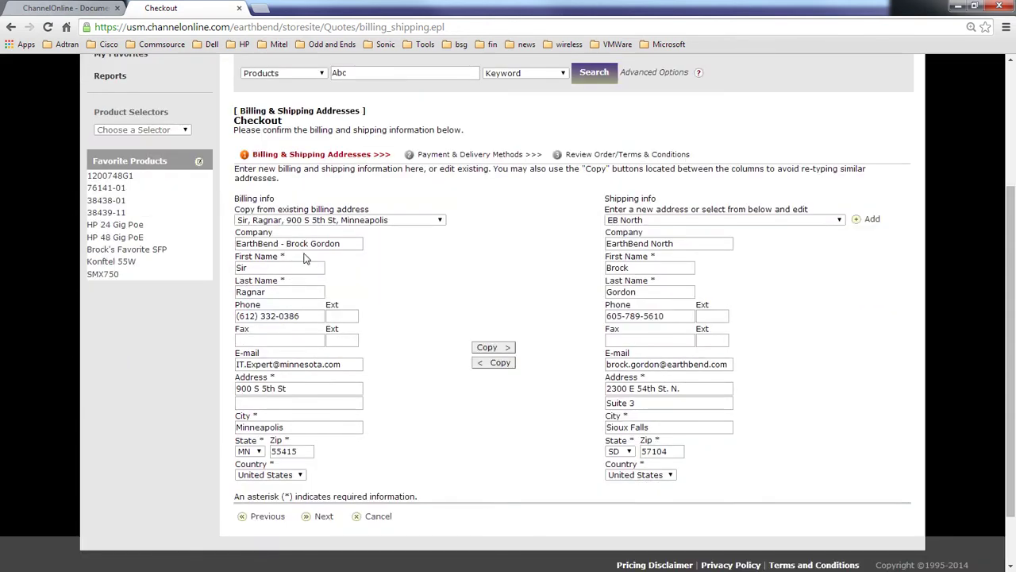
pyautogui.click(738, 220)
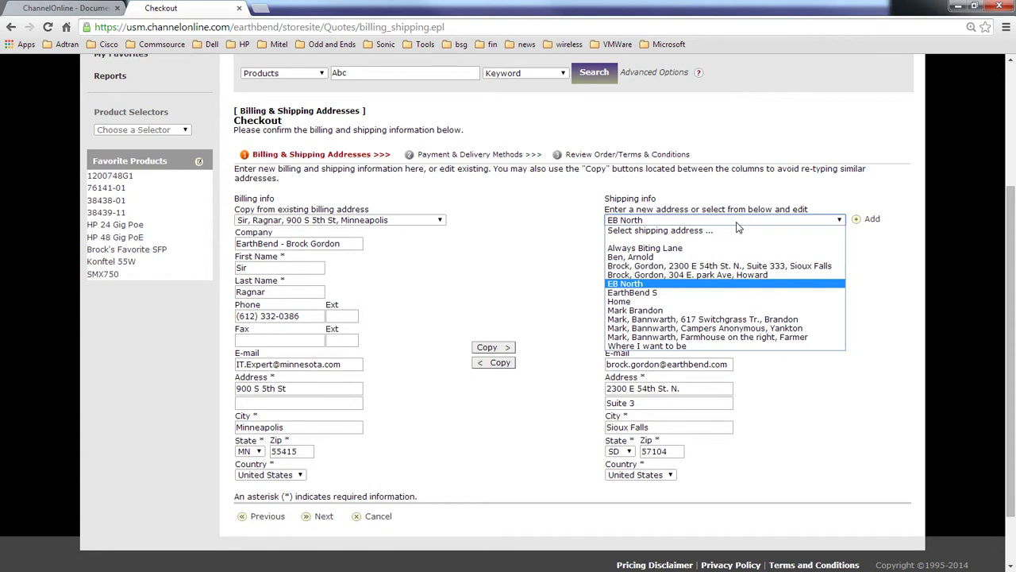
pyautogui.click(578, 260)
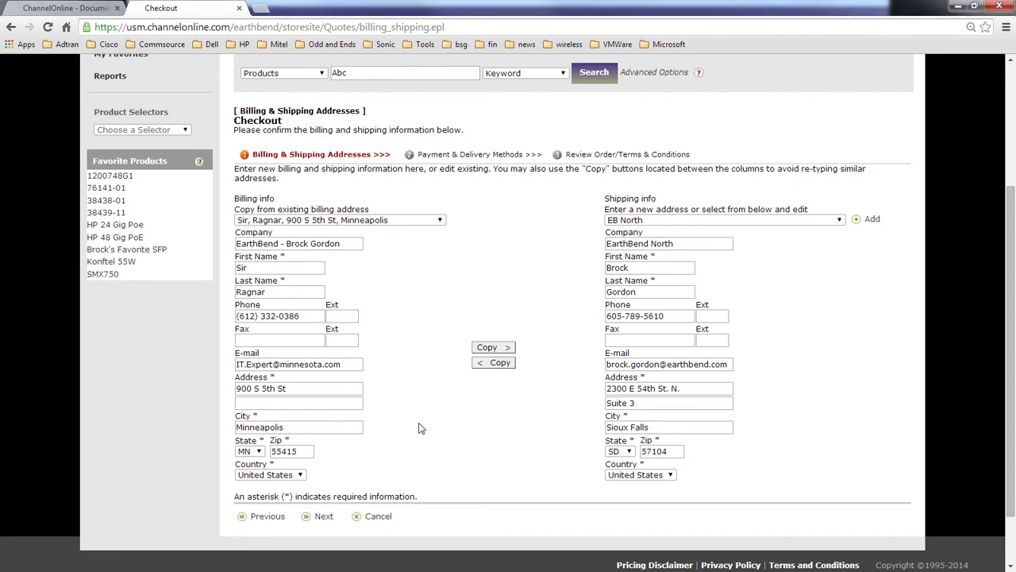
# Step: Accept the billing and shipping addresses, enter "Test" as the P.O. number and select the Net 30 Days payment terms
pyautogui.scroll(-2, 420, 429)
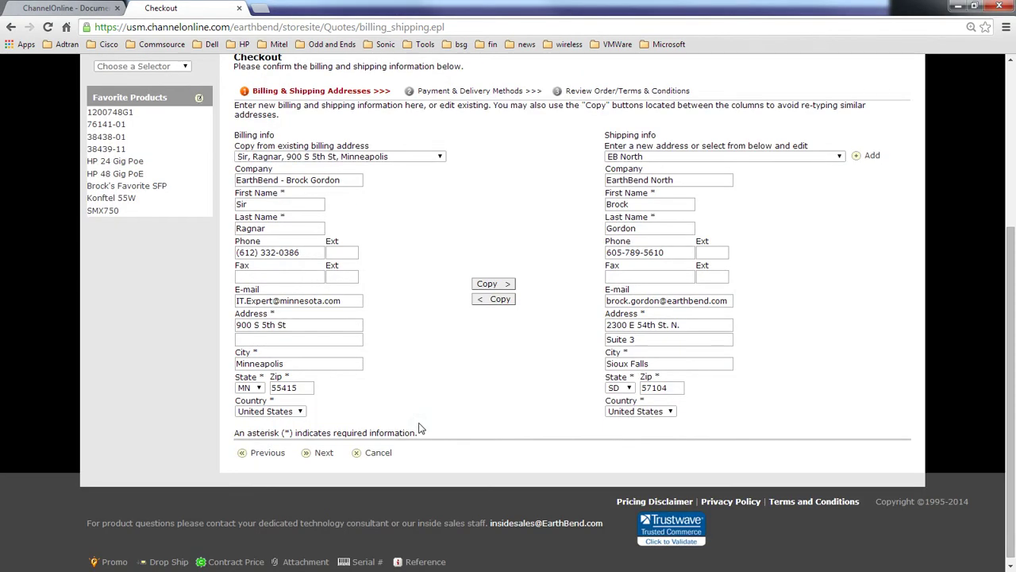
pyautogui.click(324, 452)
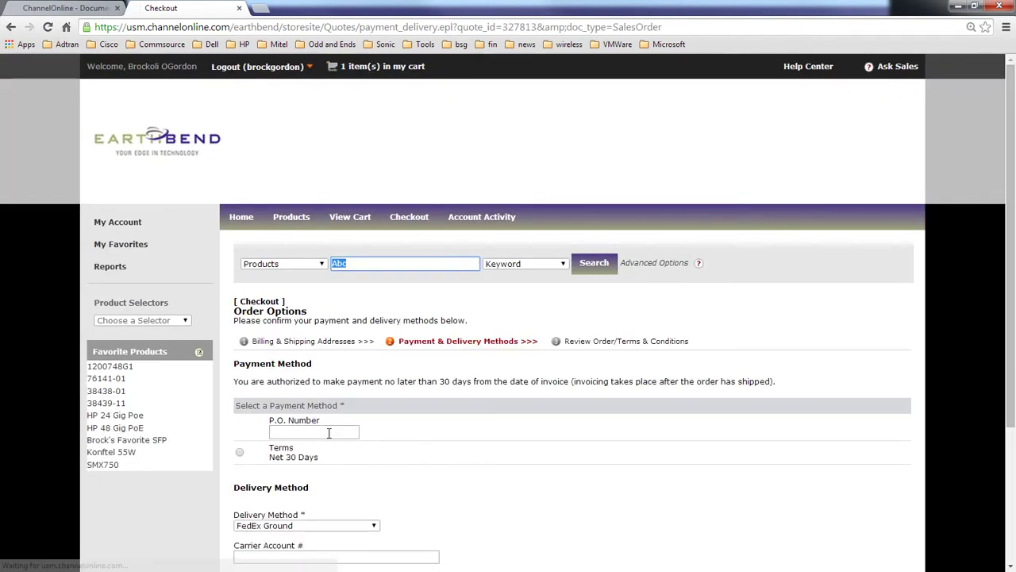
pyautogui.scroll(-3, 417, 443)
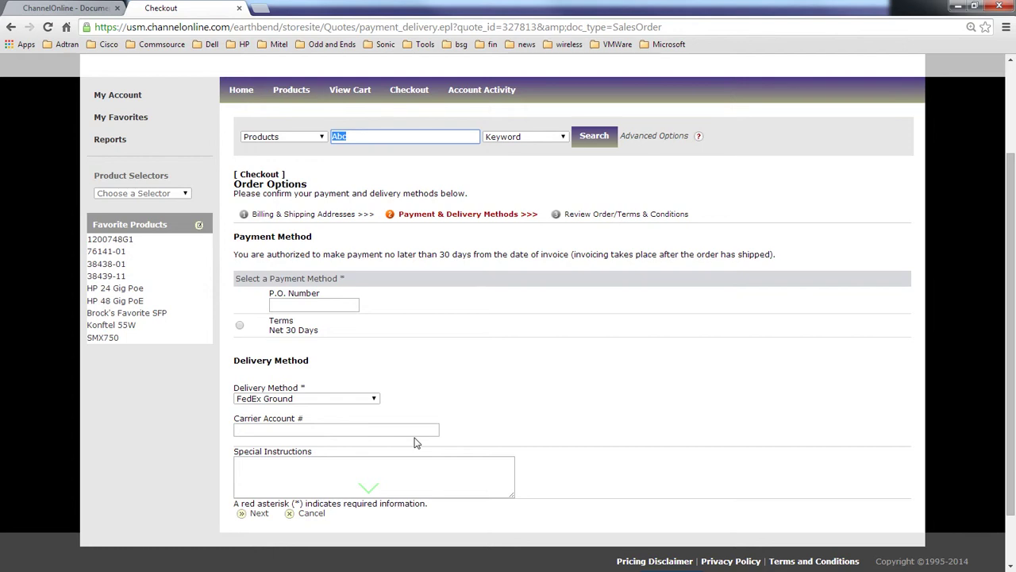
pyautogui.click(312, 308)
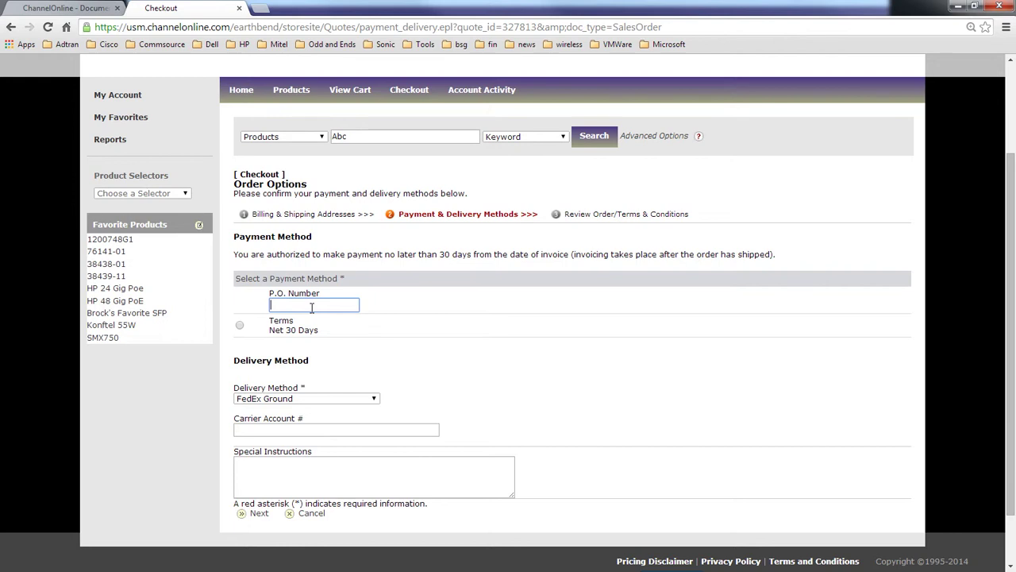
pyautogui.write('Test')
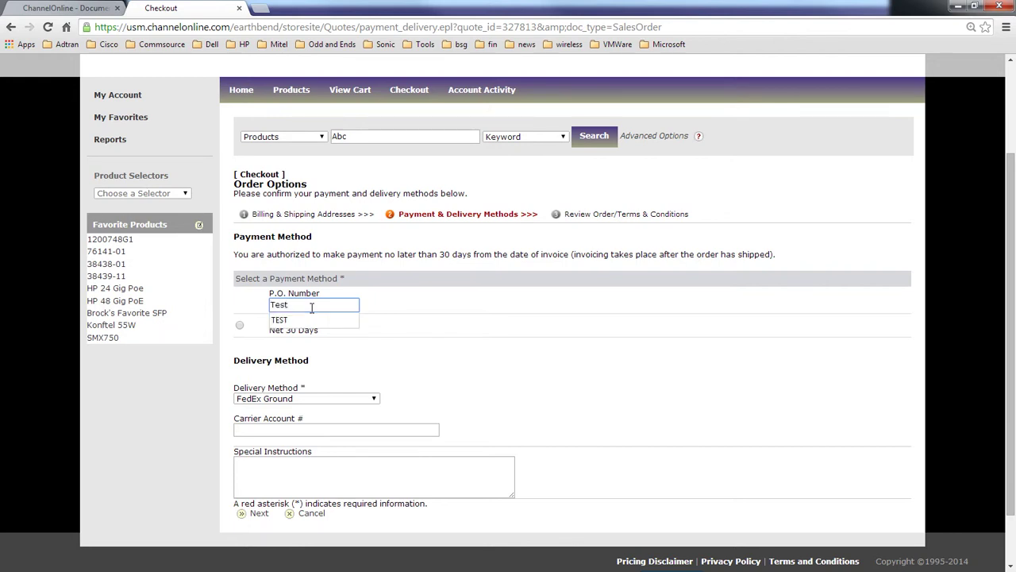
pyautogui.click(369, 326)
pyautogui.click(239, 325)
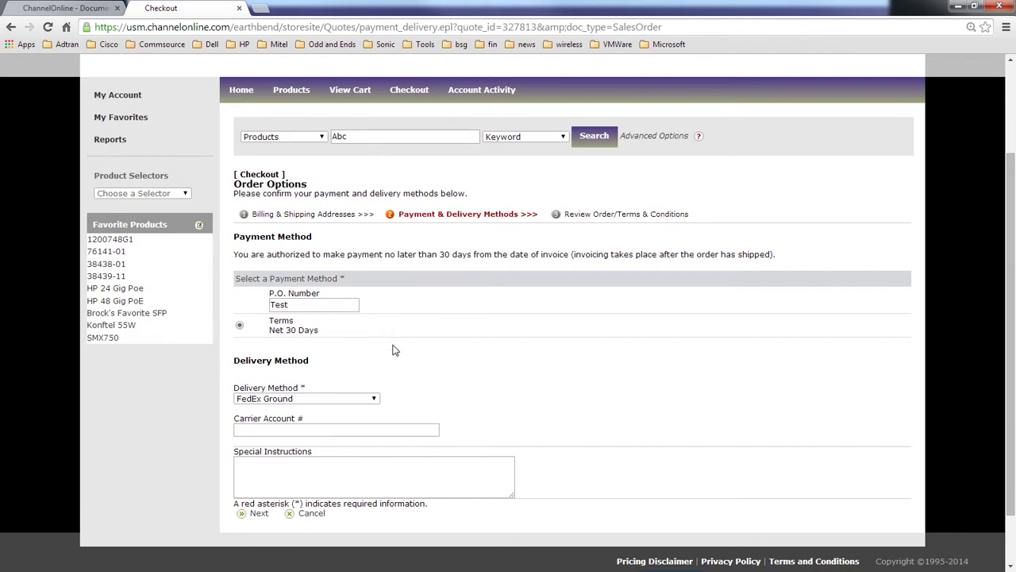
pyautogui.scroll(-1, 394, 349)
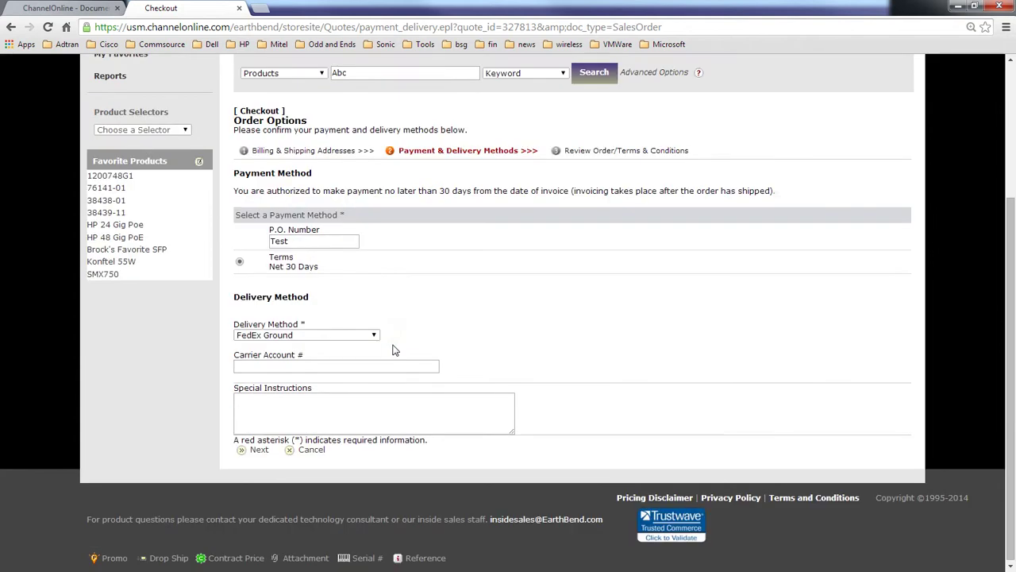
# Step: Choose UPS Next Day Air as the delivery method and enter "my account #" as the carrier account
pyautogui.click(341, 335)
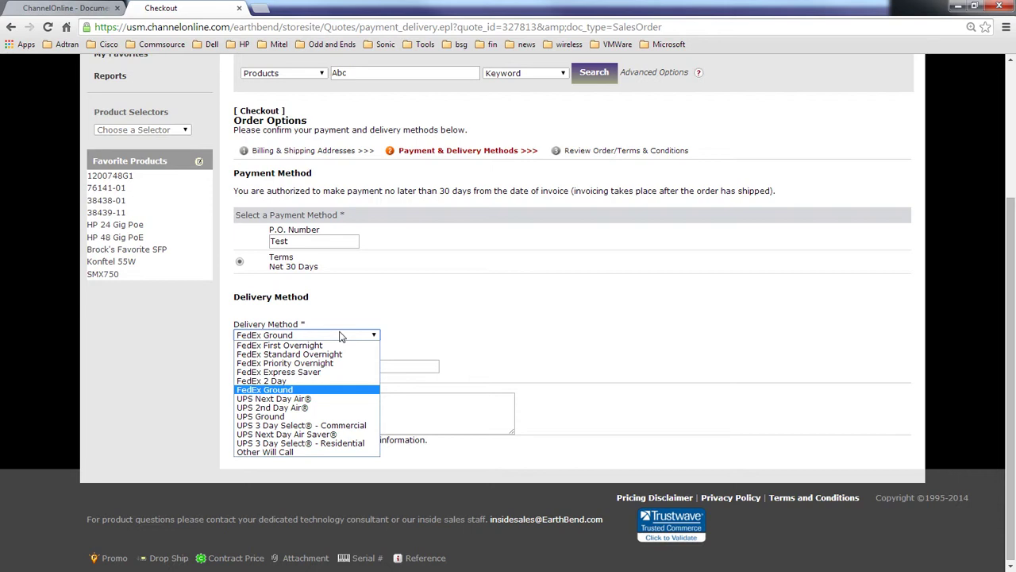
pyautogui.click(469, 323)
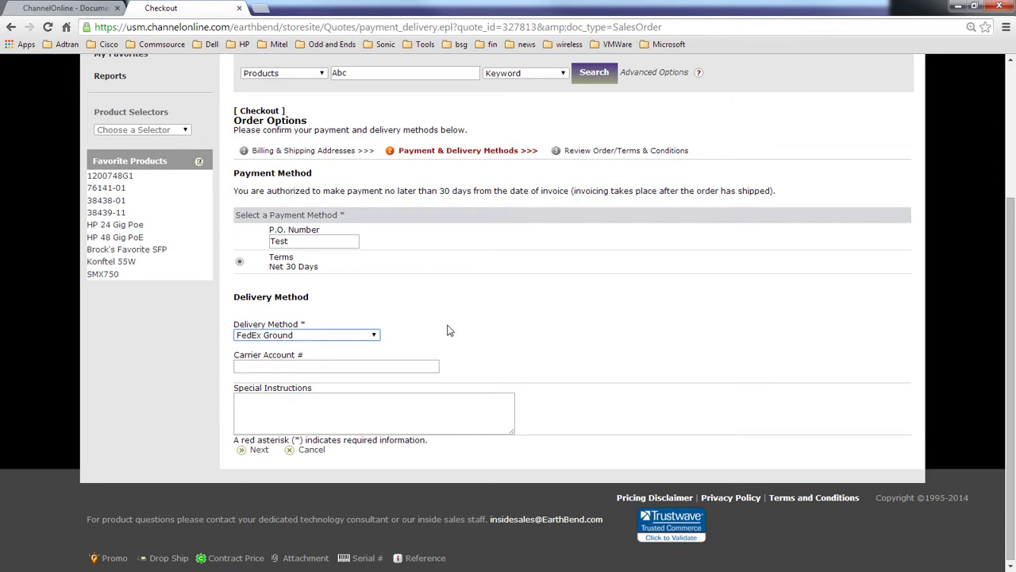
pyautogui.click(373, 335)
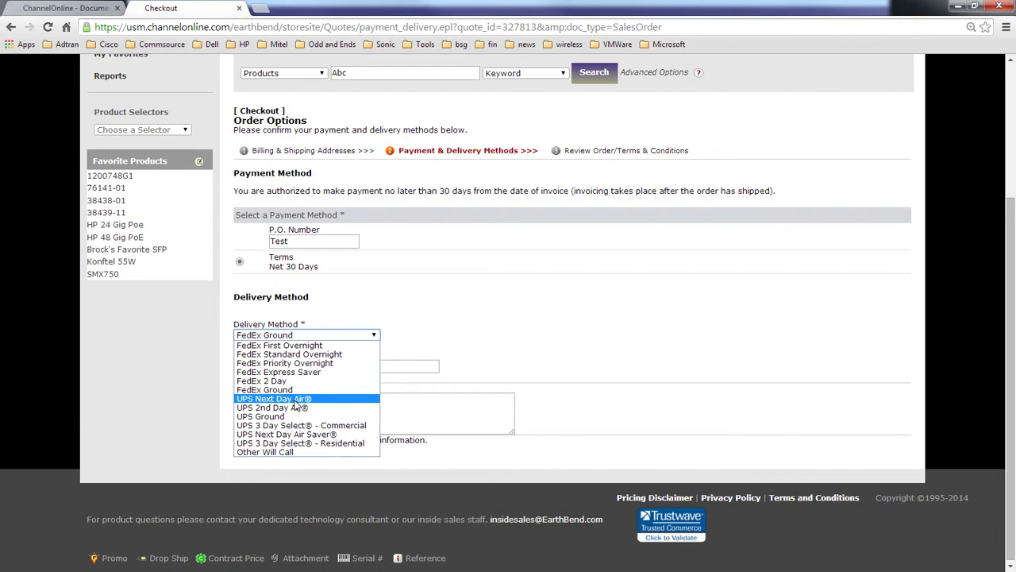
pyautogui.click(294, 400)
pyautogui.click(344, 365)
pyautogui.write('my accoutn')
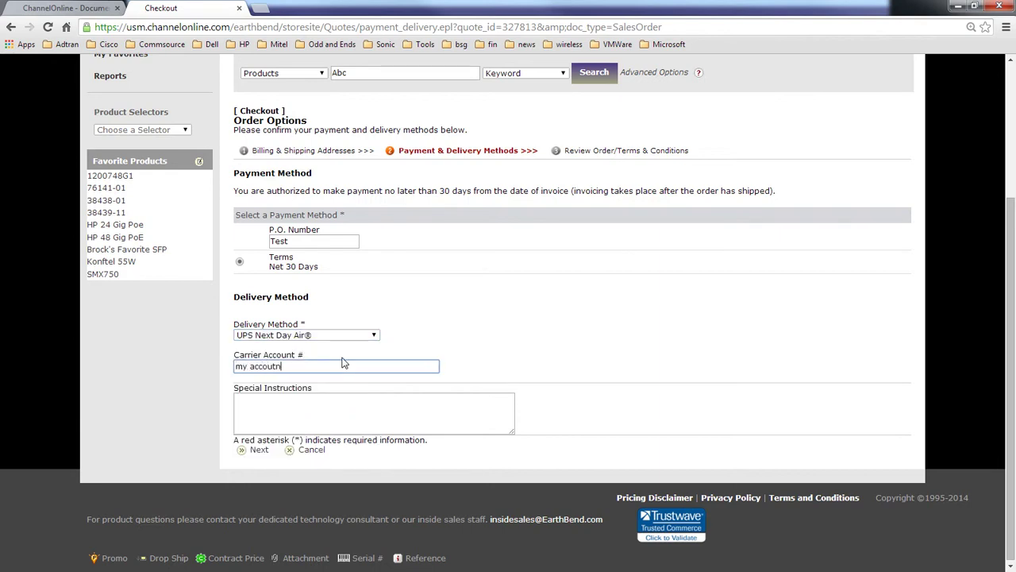
pyautogui.press('BackSpace')
pyautogui.press('BackSpace')
pyautogui.write('nt #')
# Step: Enter the special instructions "The red door in the back." and, below a blank line, "End user information!!!!", and continue to the order review
pyautogui.click(270, 404)
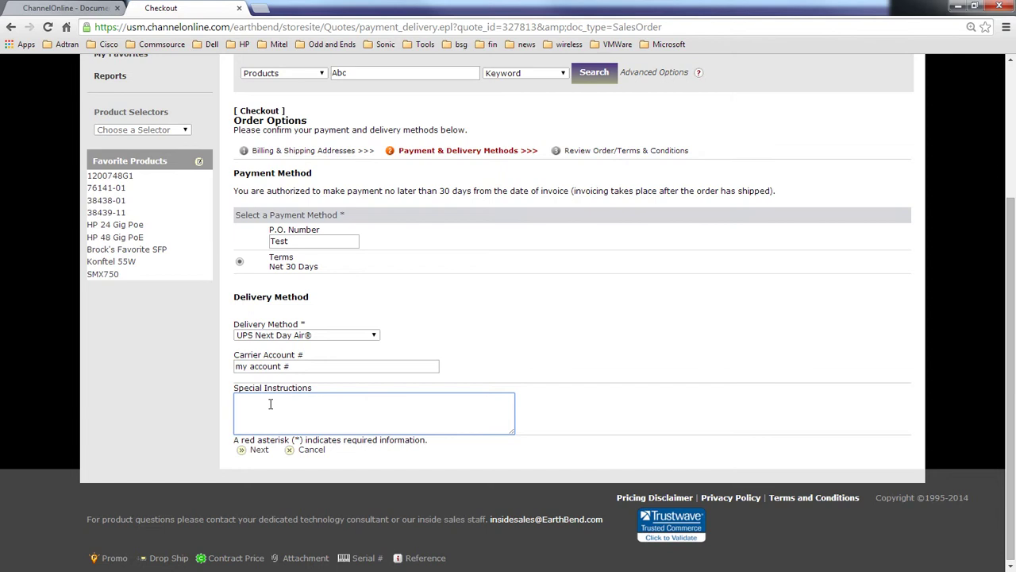
pyautogui.write('The red a')
pyautogui.write('oor in the bac')
pyautogui.write('k')
pyautogui.write('End uS')
pyautogui.write('e')
pyautogui.press('BackSpace')
pyautogui.press('BackSpace')
pyautogui.write('ser')
pyautogui.press('Return')
pyautogui.click(280, 417)
pyautogui.write('information')
pyautogui.write('!!!!!')
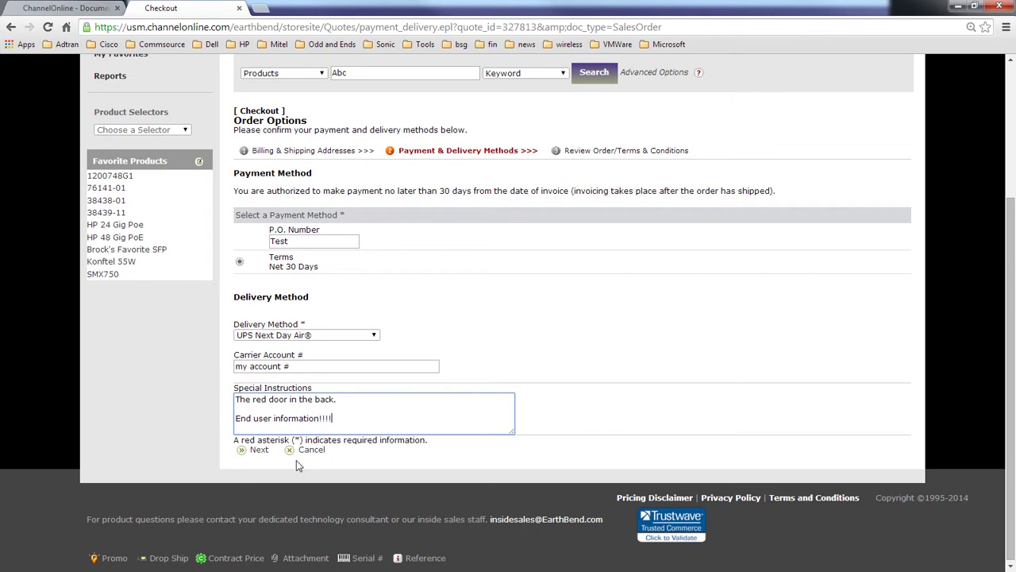
pyautogui.click(258, 451)
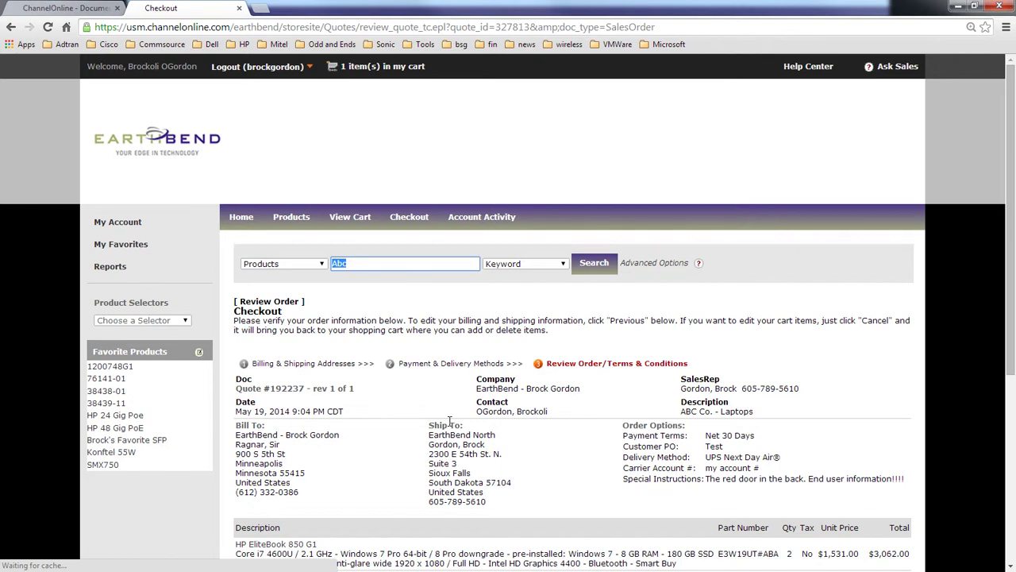
# Step: Review the order's addresses, items and order options, including the delivery method, carrier account and special instructions
pyautogui.scroll(-3, 450, 421)
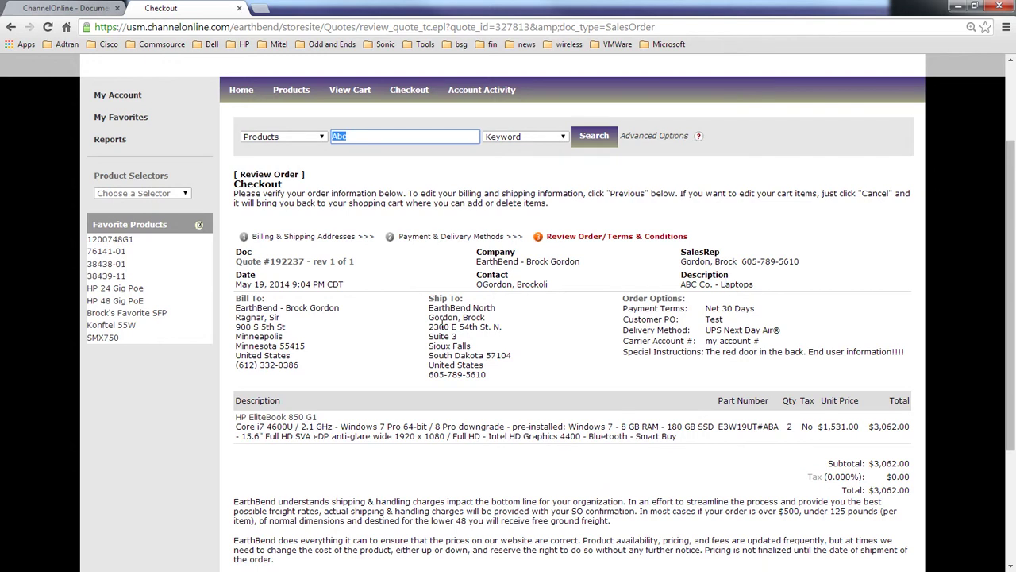
pyautogui.scroll(-2, 759, 279)
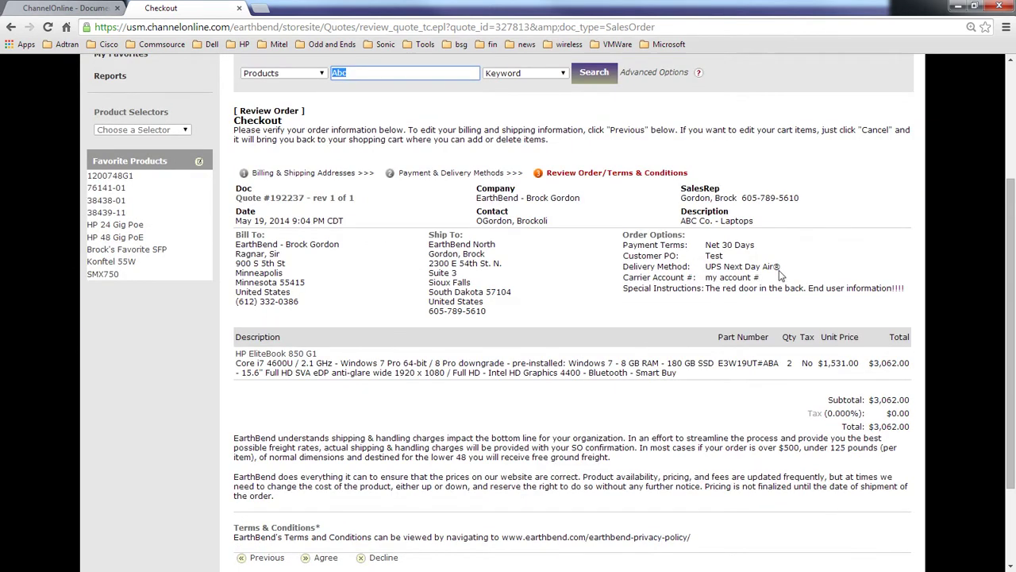
pyautogui.moveTo(779, 270); pyautogui.dragTo(701, 273)
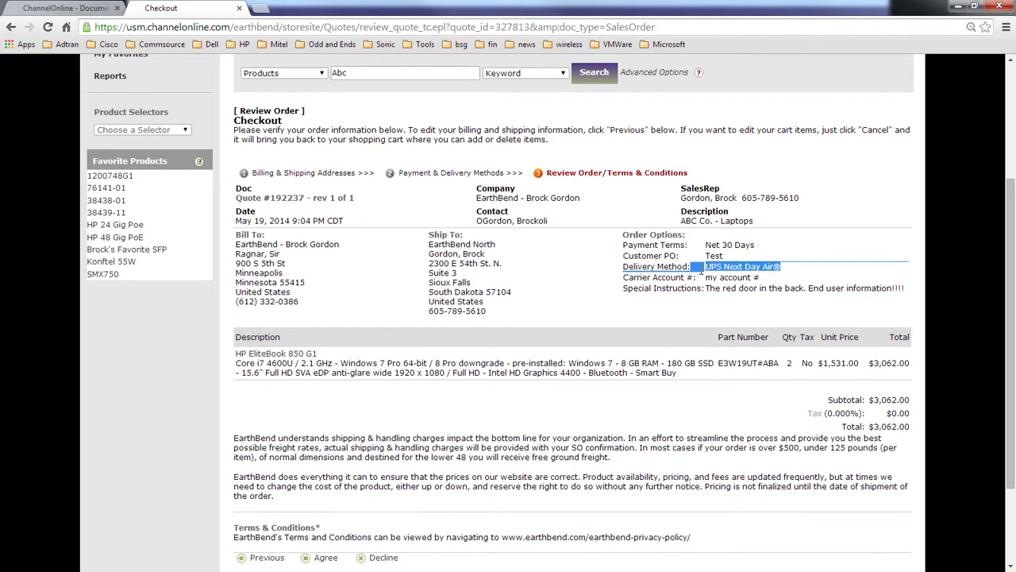
pyautogui.click(701, 272)
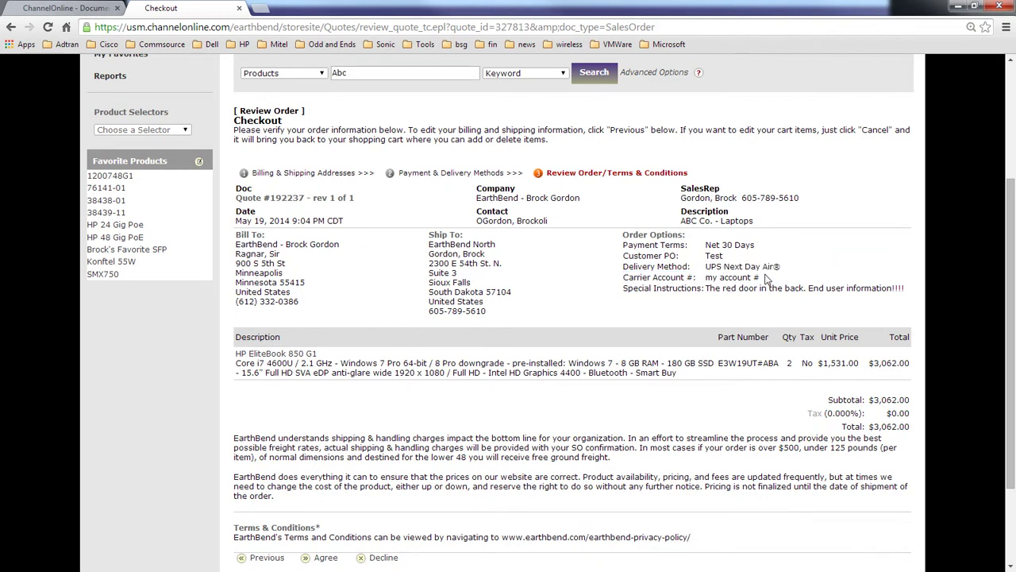
pyautogui.moveTo(765, 278); pyautogui.dragTo(705, 278)
pyautogui.moveTo(807, 288); pyautogui.dragTo(898, 291)
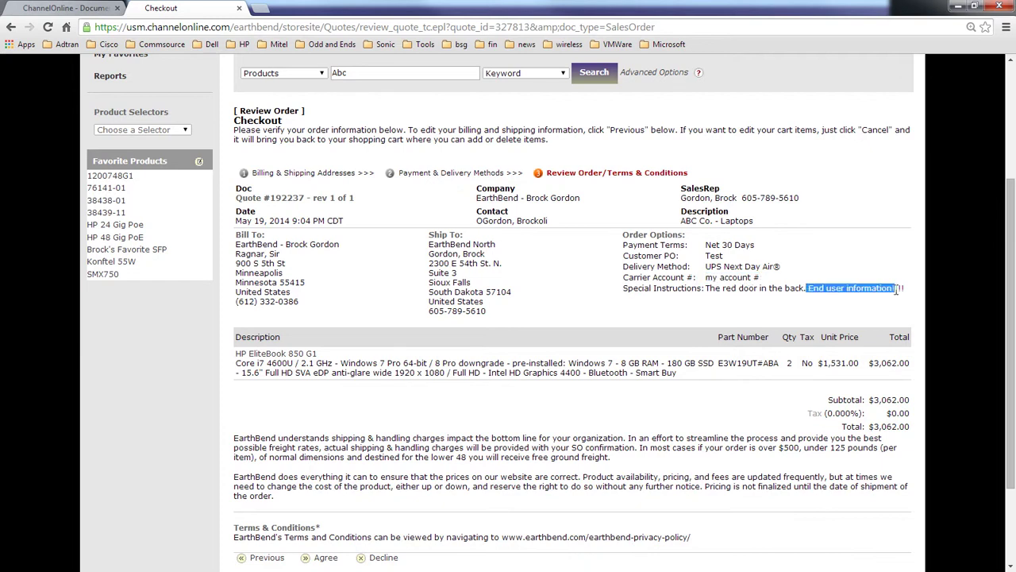
pyautogui.click(775, 310)
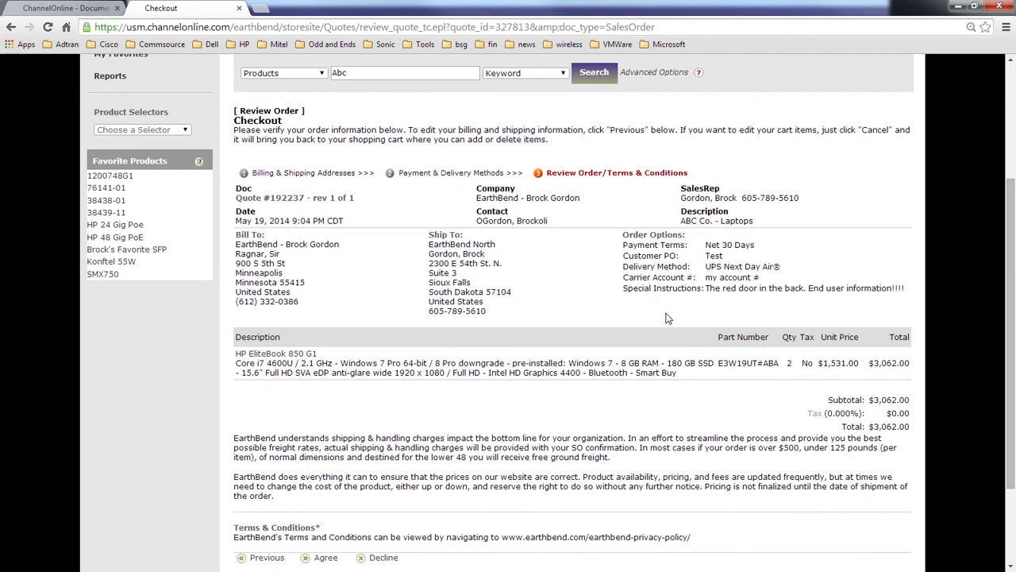
# Step: Check where the terms and conditions are published and agree to them to submit the order
pyautogui.scroll(-3, 667, 318)
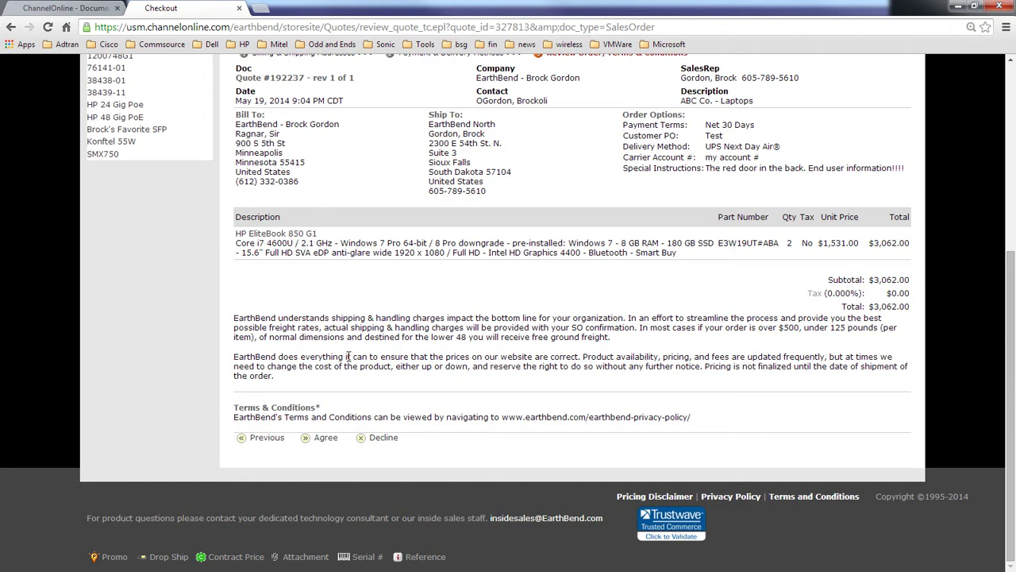
pyautogui.moveTo(688, 417); pyautogui.dragTo(501, 421)
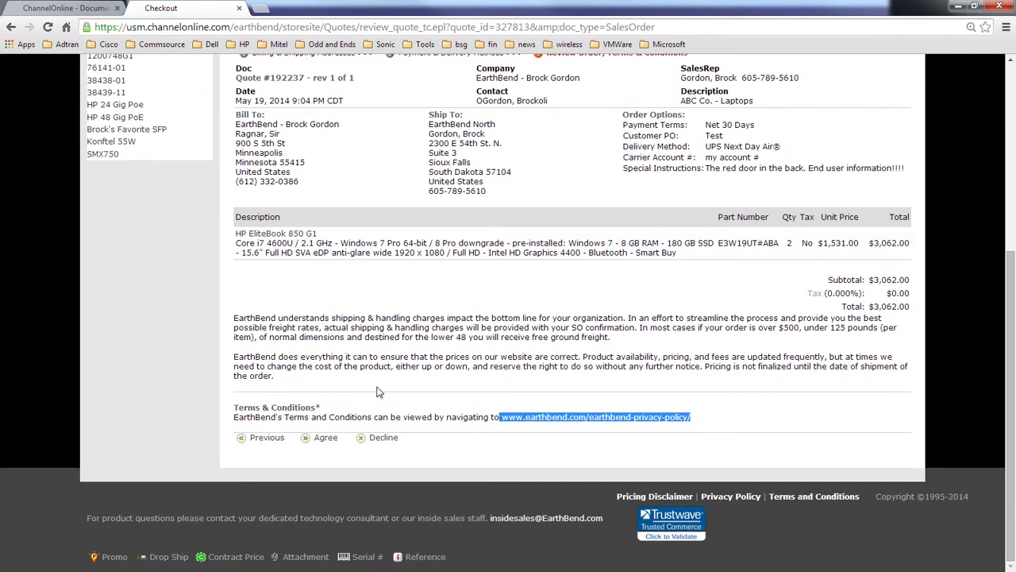
pyautogui.click(325, 438)
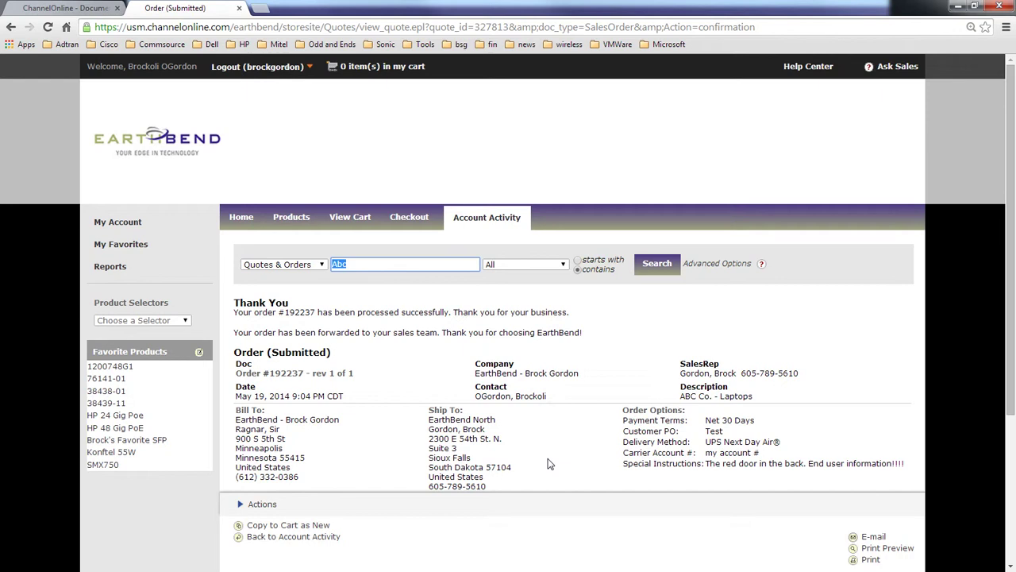
# Step: Look over the order confirmation and open the submitted "ABC Co. - Laptops" order from the account activity list
pyautogui.scroll(-2, 547, 463)
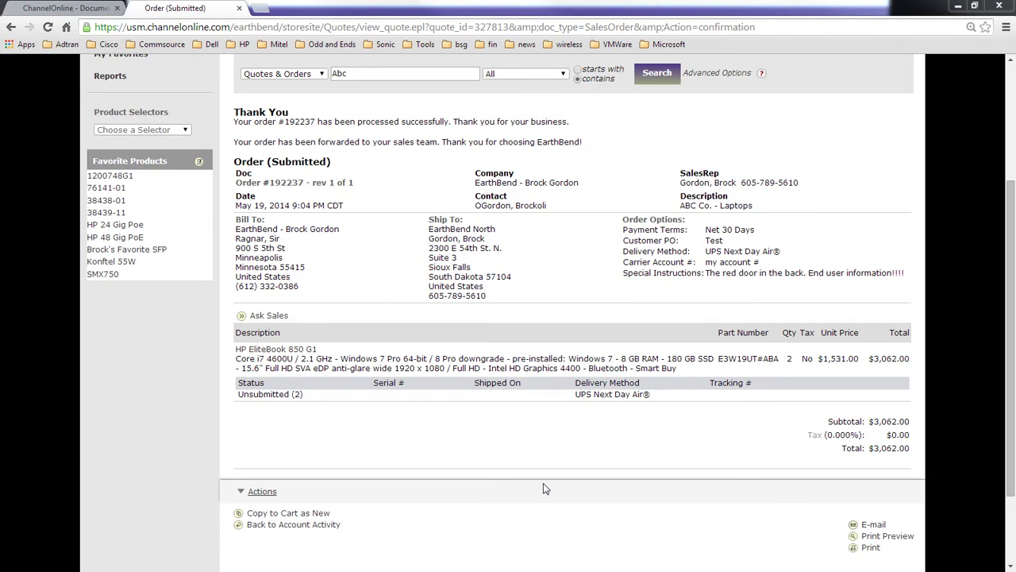
pyautogui.scroll(3, 544, 483)
pyautogui.click(487, 217)
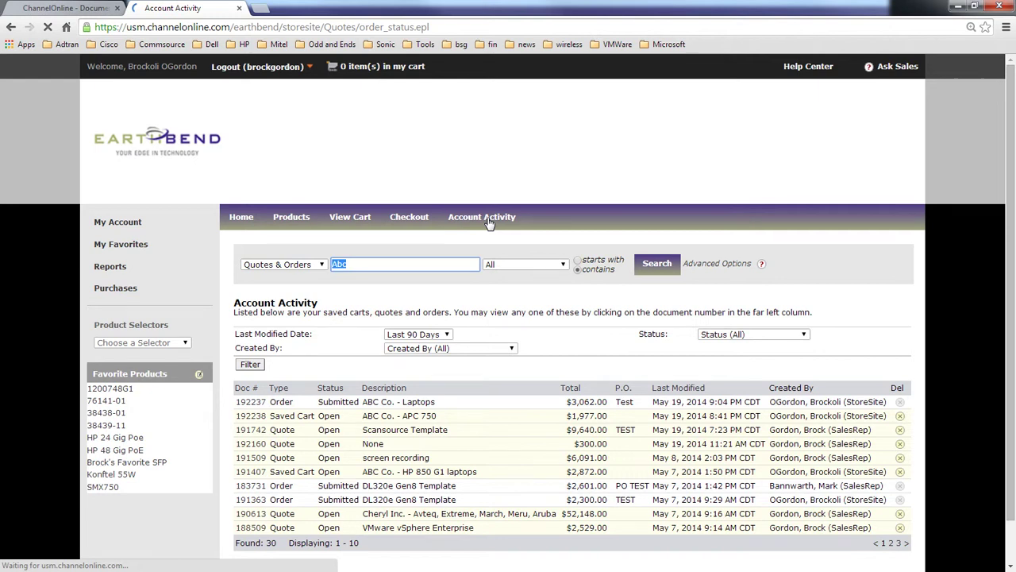
pyautogui.scroll(-2, 262, 293)
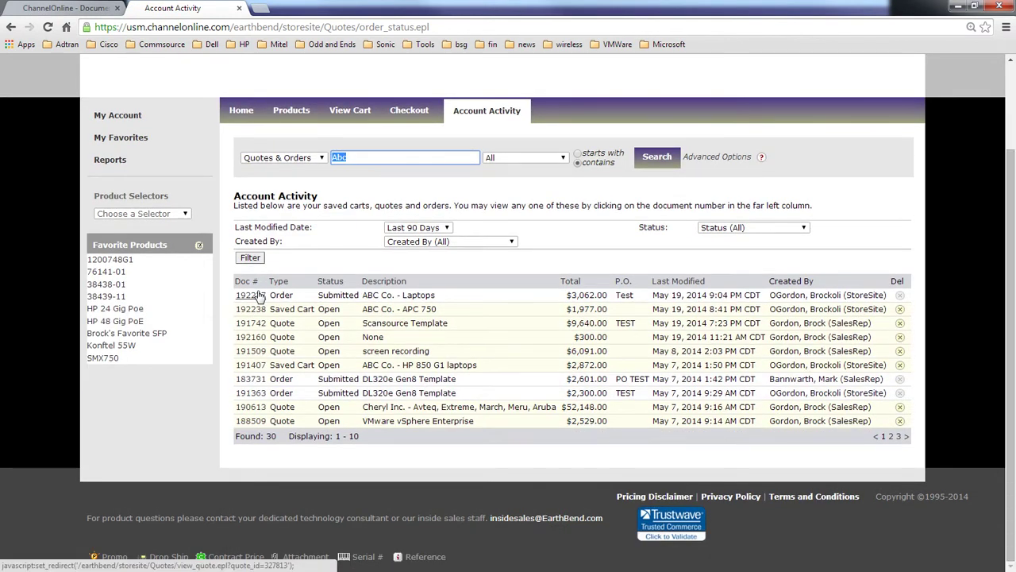
pyautogui.click(251, 295)
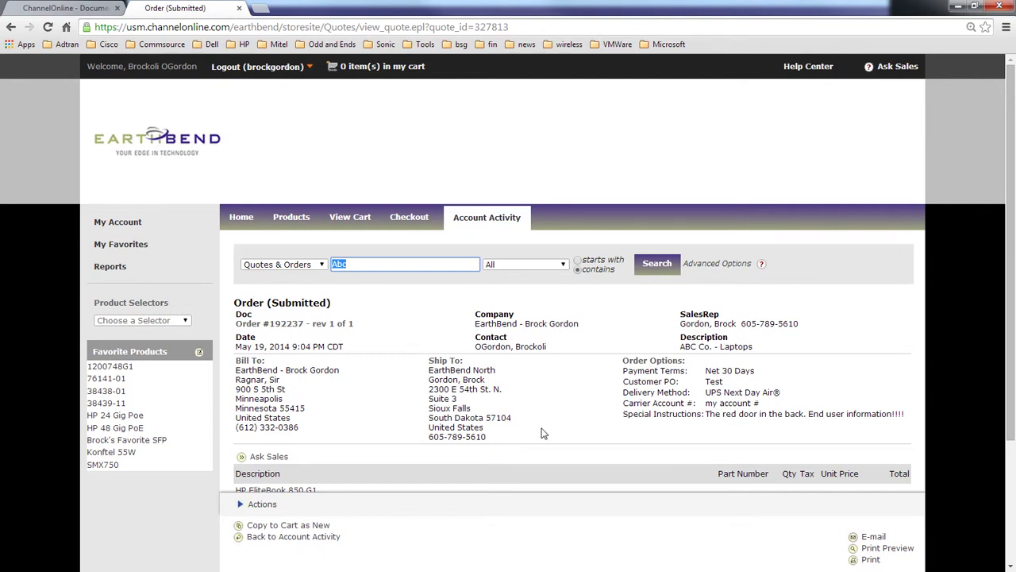
# Step: Examine the submitted order's item status, serial number, shipping and tracking details and the available order actions
pyautogui.scroll(-2, 548, 433)
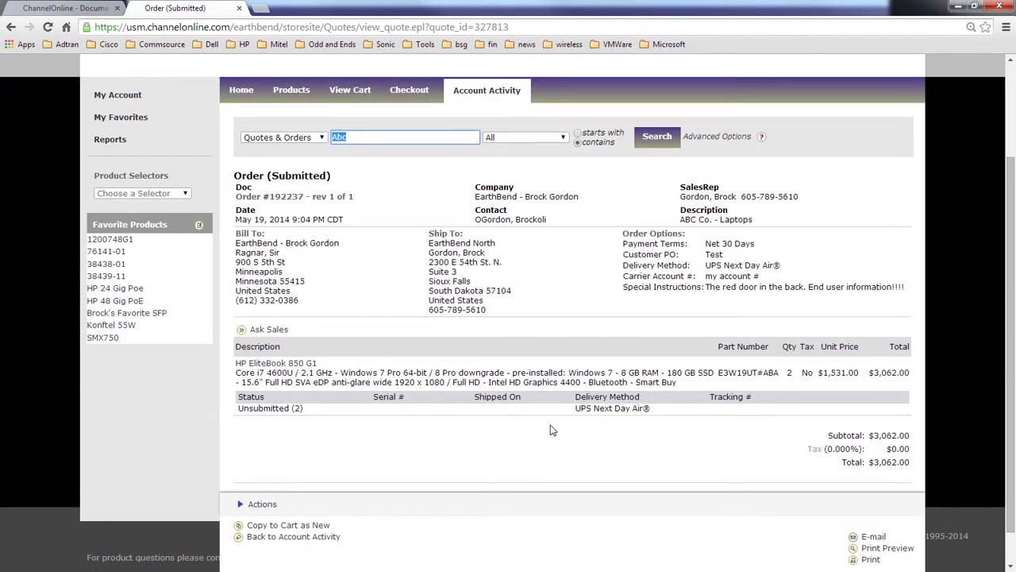
pyautogui.scroll(-2, 553, 430)
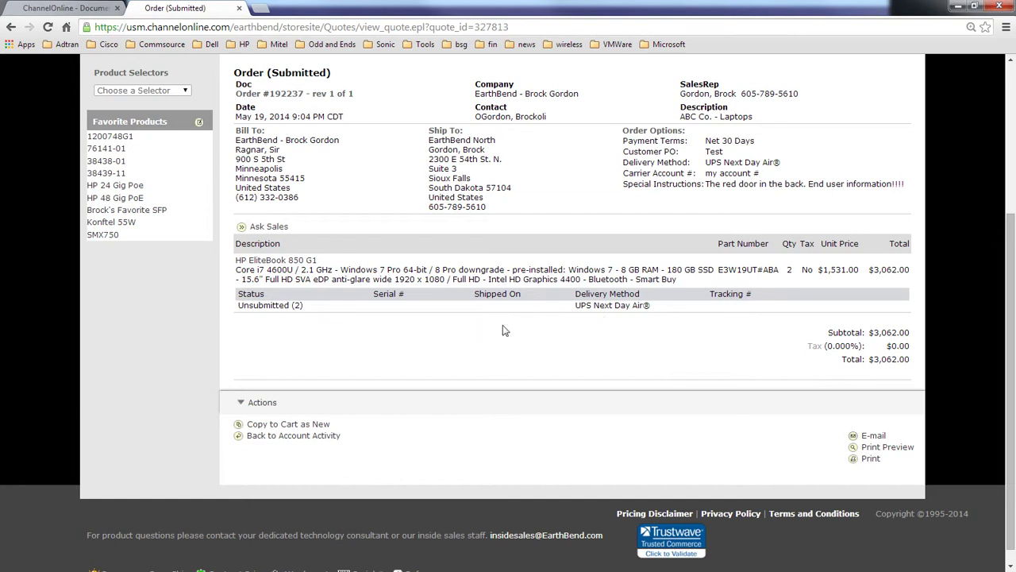
pyautogui.scroll(2, 509, 327)
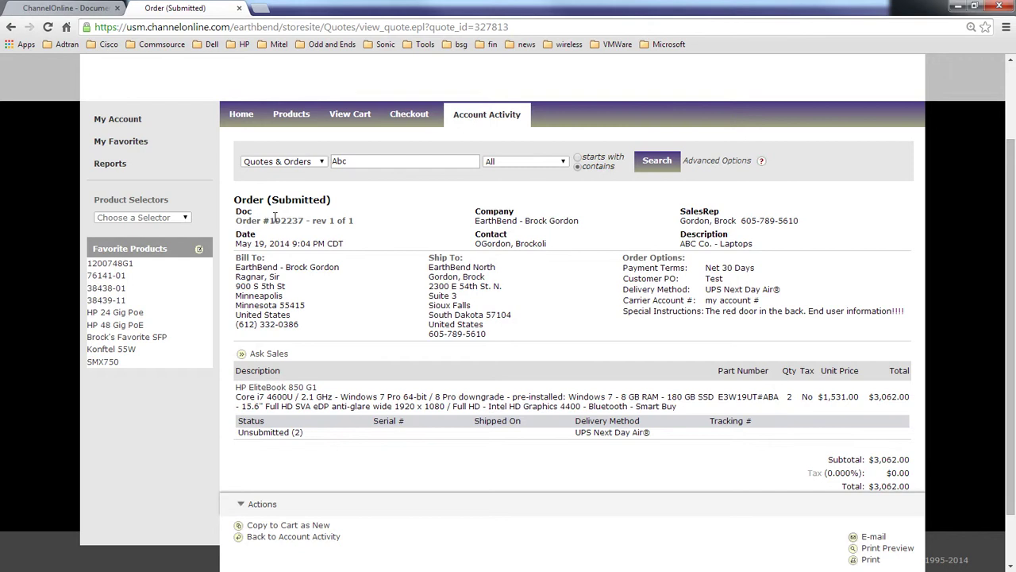
pyautogui.scroll(-2, 275, 217)
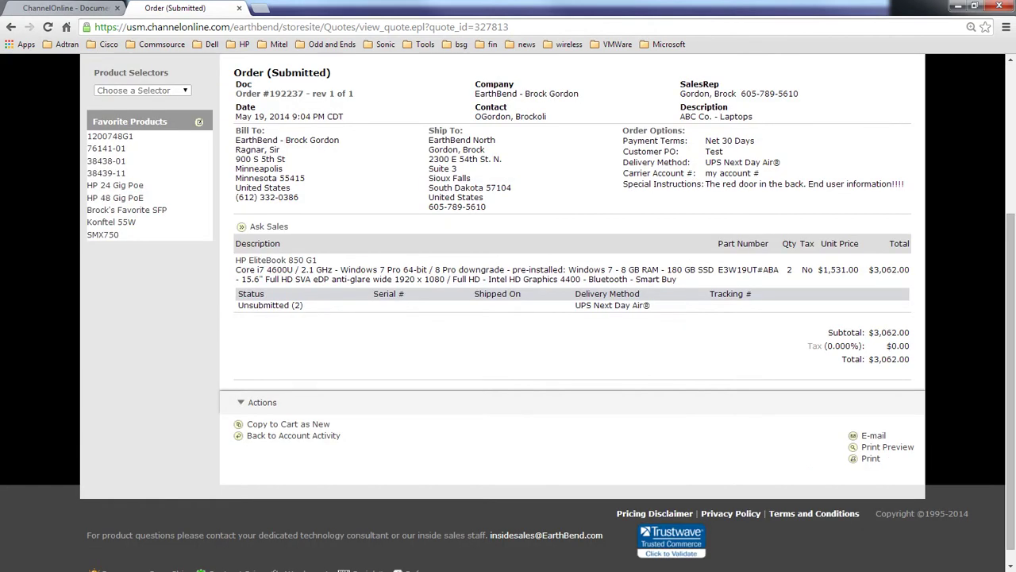